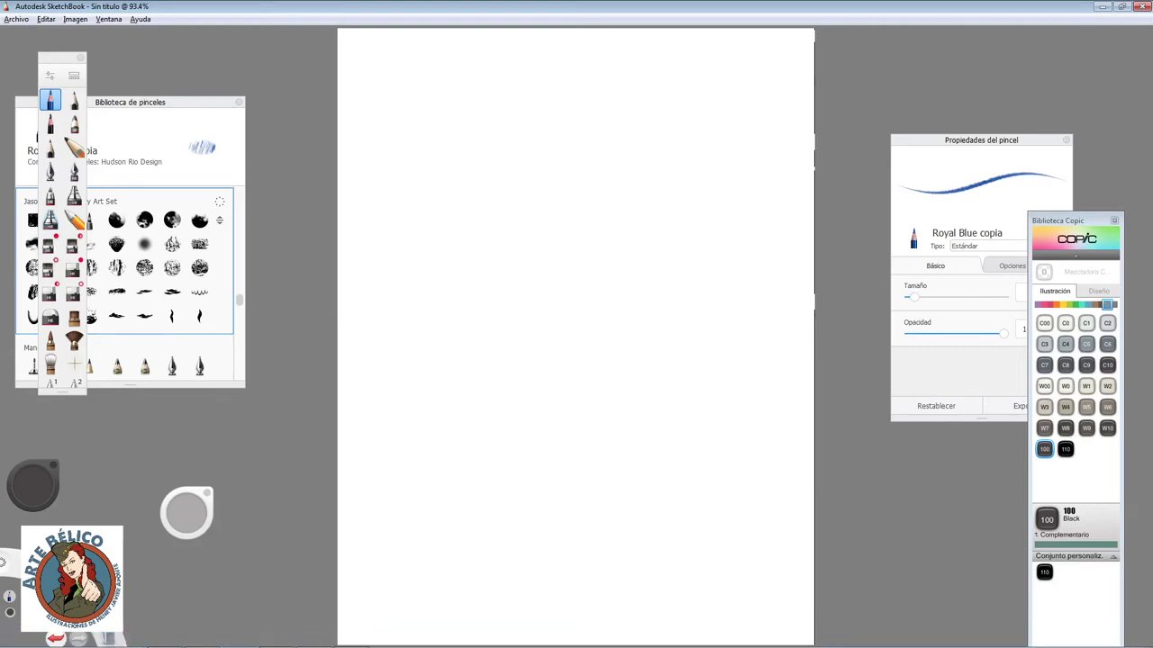
Step: Draw the round head circle along an ellipse guide on the magnified page
key("v")
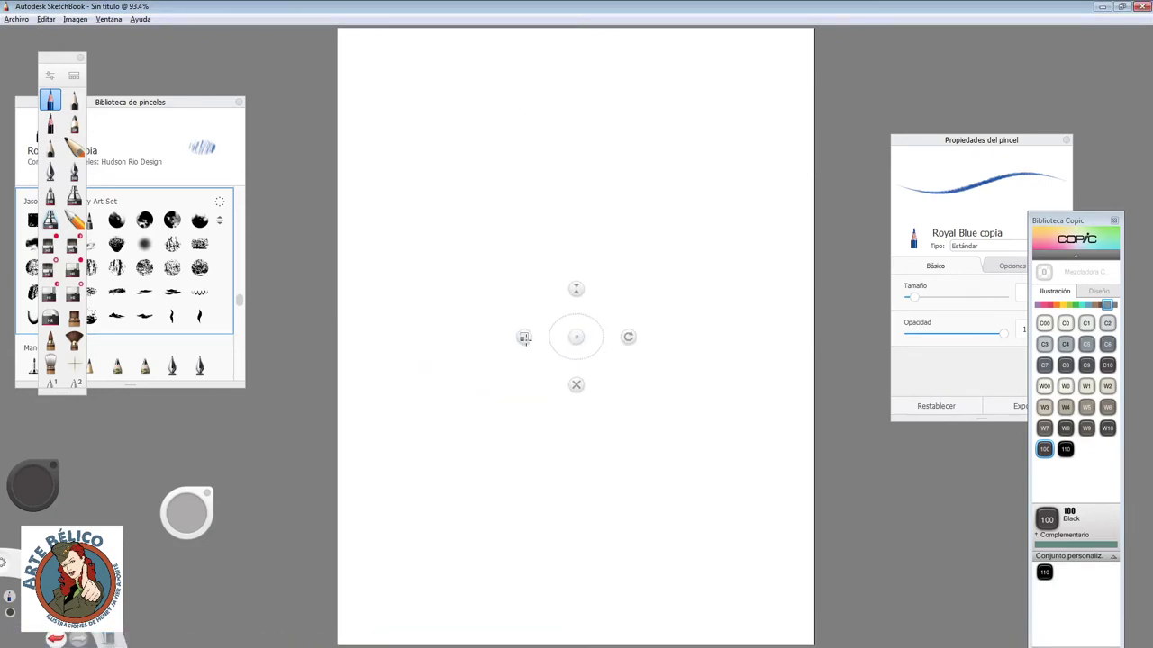
mouse_move(477, 363)
left_mouse_down()
mouse_move(505, 180)
mouse_move(628, 180)
left_mouse_up()
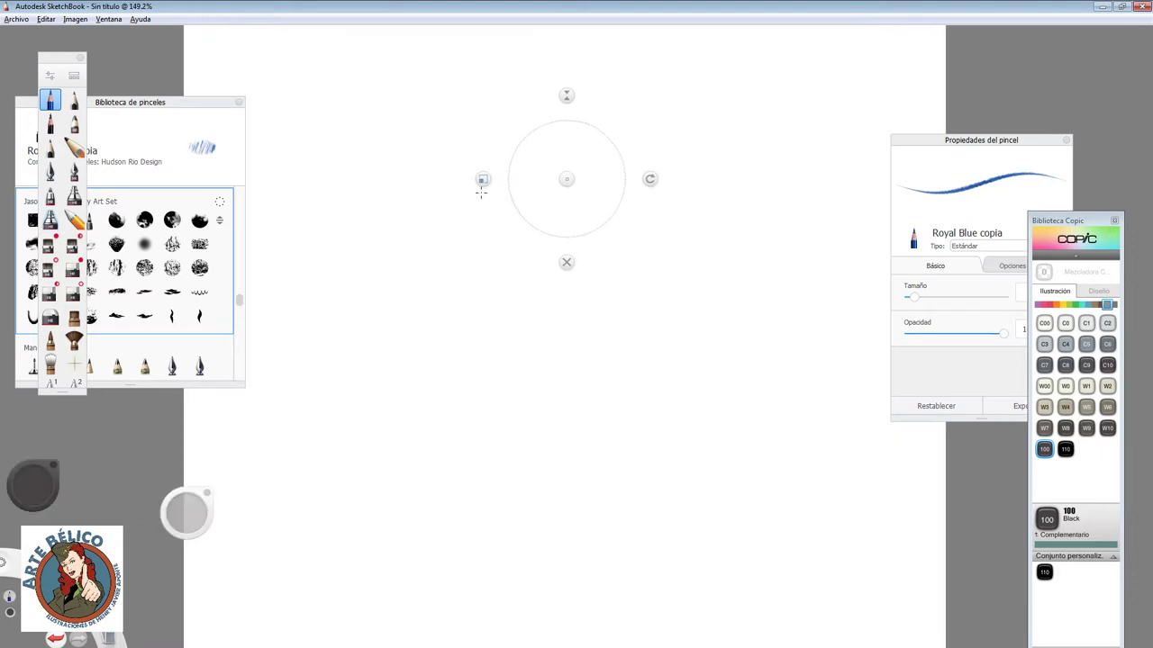
left_click_drag(473, 201, 554, 322)
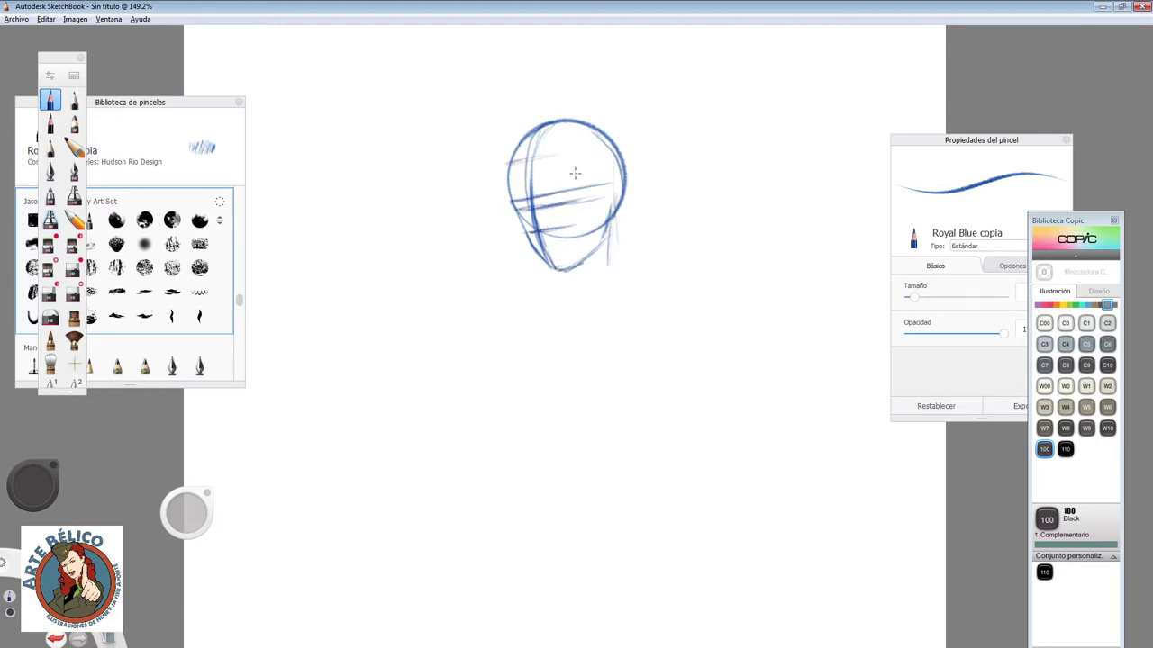
Step: Sketch the neck, left torso contour and right hip curve in loose blue lines
mouse_move(602, 243)
left_mouse_down()
mouse_move(605, 396)
mouse_move(550, 509)
left_mouse_up()
scroll(581, 347, "down", 2)
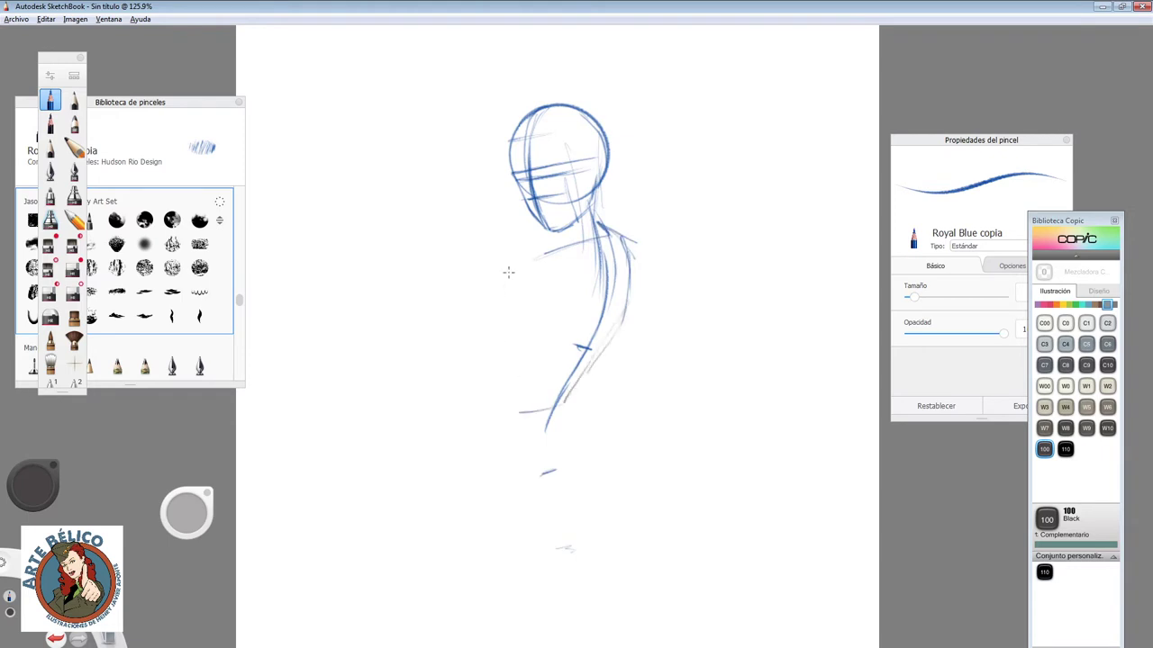
left_click_drag(531, 260, 552, 412)
left_click_drag(593, 365, 603, 432)
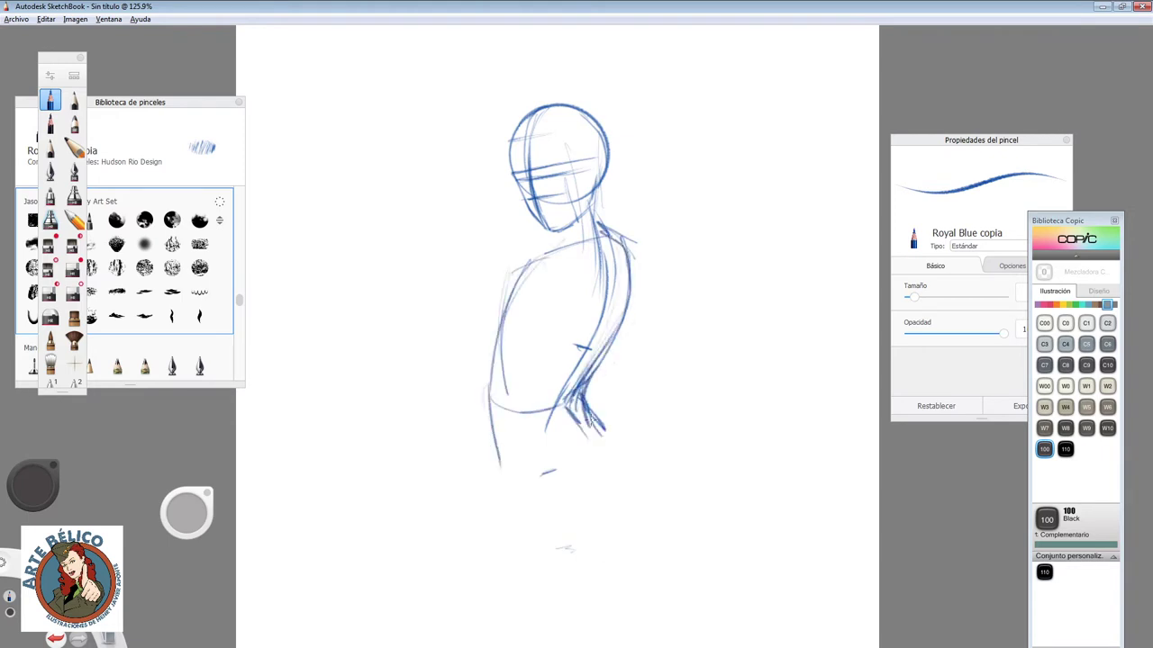
mouse_move(507, 554)
left_mouse_down()
mouse_move(612, 436)
mouse_move(587, 542)
left_mouse_up()
Step: Darken the back and hip contour and sketch the upper and lower thigh lines
left_click_drag(631, 429, 602, 234)
left_click_drag(590, 373, 501, 552)
left_click_drag(498, 460, 380, 517)
left_click_drag(518, 507, 380, 548)
Step: Lasso the head to enlarge it slightly, then clear the selection
left_click_drag(630, 90, 626, 99)
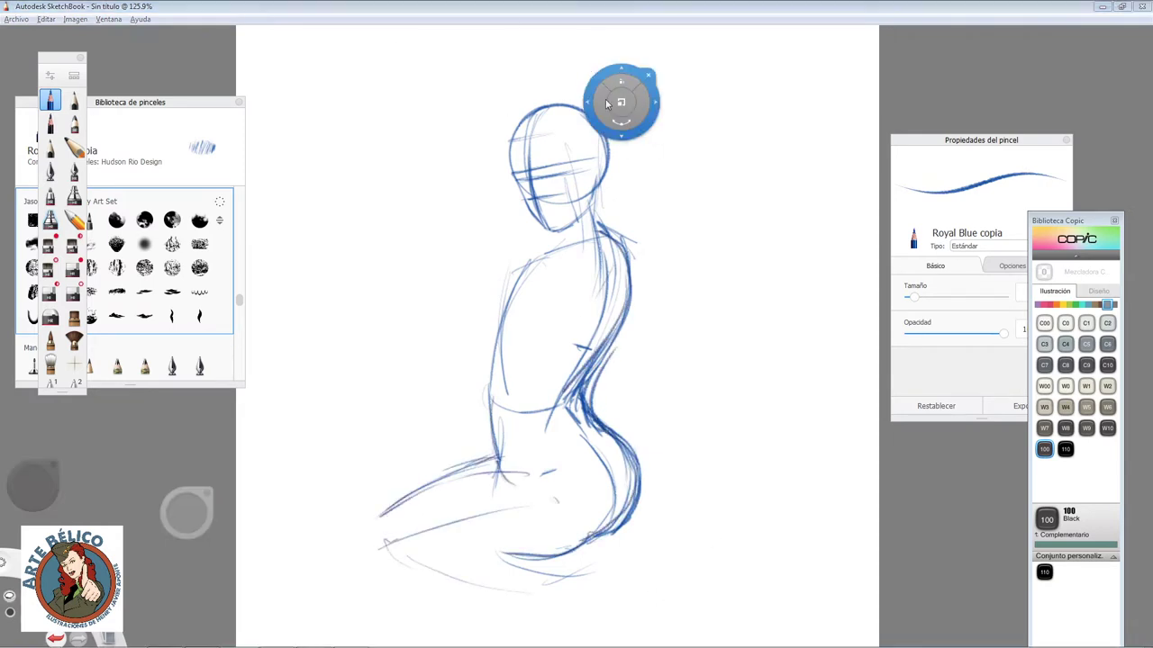
mouse_move(628, 195)
left_mouse_down()
mouse_move(617, 200)
mouse_move(634, 293)
left_mouse_up()
left_click(597, 355)
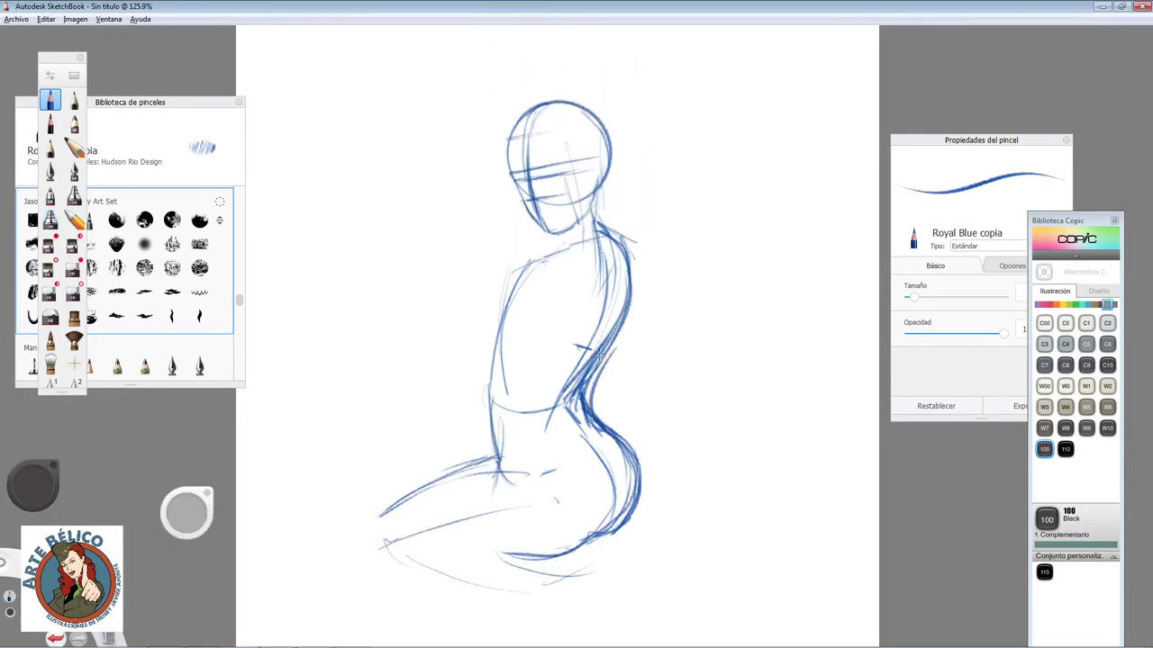
Step: Sketch the lower legs, feet and high heels below the hips
left_click_drag(592, 538, 623, 590)
left_click_drag(525, 576, 621, 625)
mouse_move(632, 521)
left_mouse_down()
mouse_move(647, 561)
mouse_move(684, 599)
mouse_move(675, 521)
left_mouse_up()
left_click_drag(551, 547, 621, 539)
mouse_move(612, 542)
left_mouse_down()
mouse_move(583, 603)
mouse_move(649, 626)
left_mouse_up()
mouse_move(658, 562)
left_mouse_down()
mouse_move(652, 624)
mouse_move(398, 544)
left_mouse_up()
Step: Darken the shin, thigh and knee contours
left_click_drag(497, 455, 372, 511)
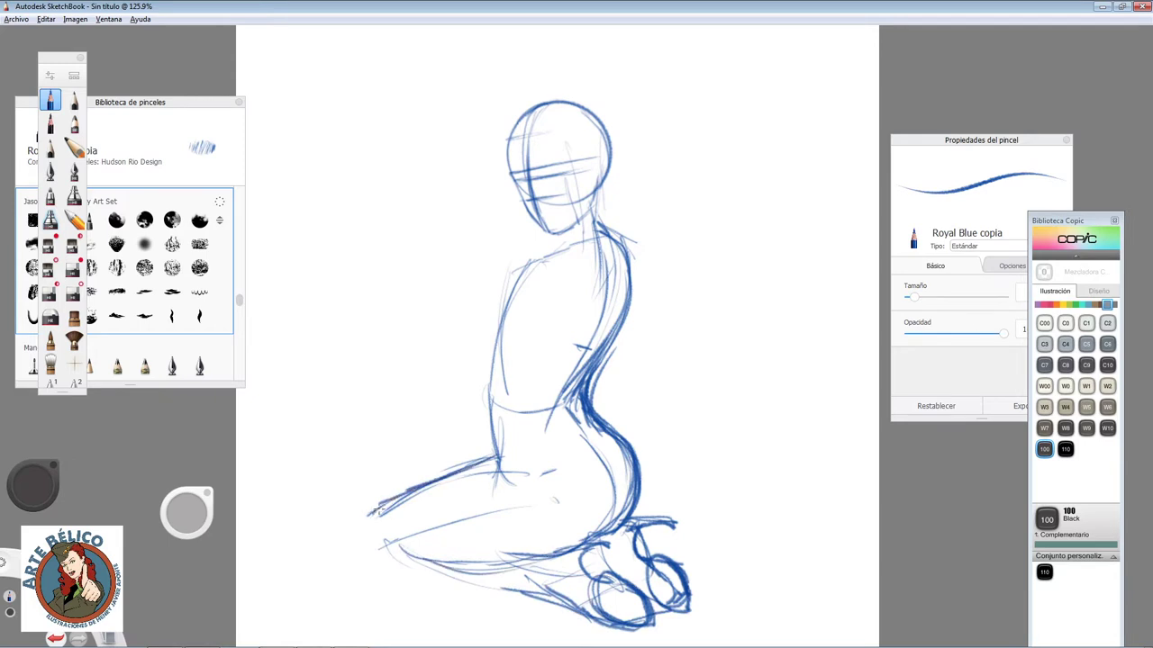
mouse_move(374, 567)
left_mouse_down()
mouse_move(540, 587)
mouse_move(396, 594)
left_mouse_up()
left_click_drag(443, 475, 351, 563)
left_click_drag(353, 556, 396, 587)
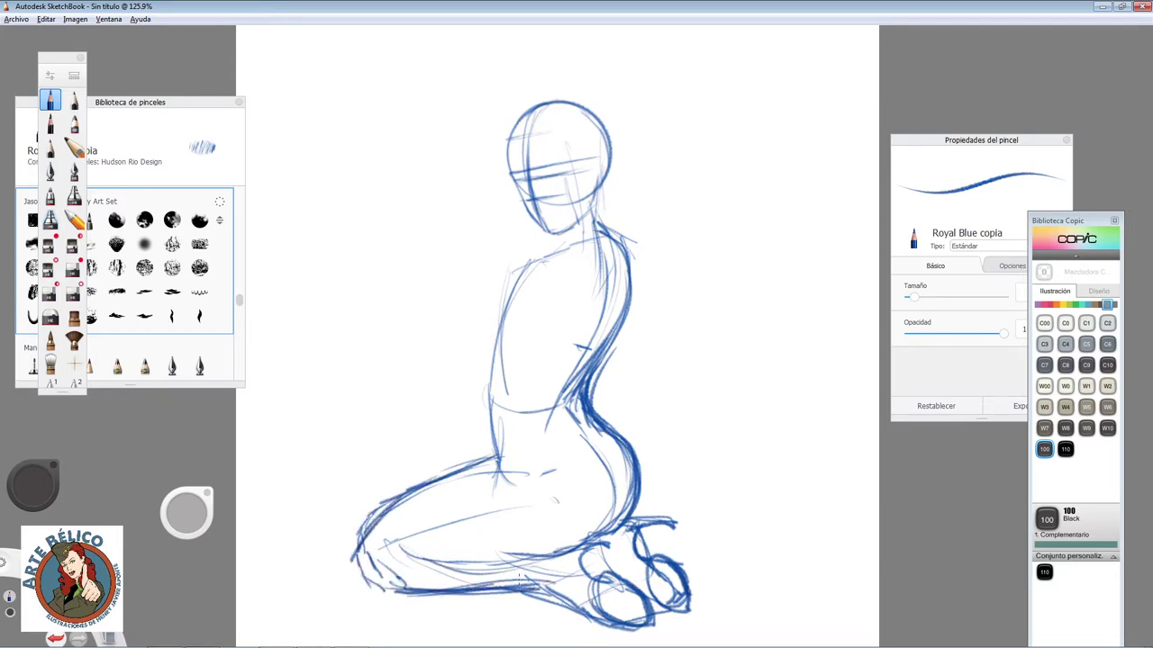
Step: Sketch the raised arm with elbow loop, forearm, and the hand with fingers near the chest
mouse_move(545, 270)
left_mouse_down()
mouse_move(504, 297)
mouse_move(464, 387)
left_mouse_up()
left_click_drag(563, 288, 455, 419)
left_click_drag(460, 415, 525, 274)
left_click_drag(596, 239, 626, 445)
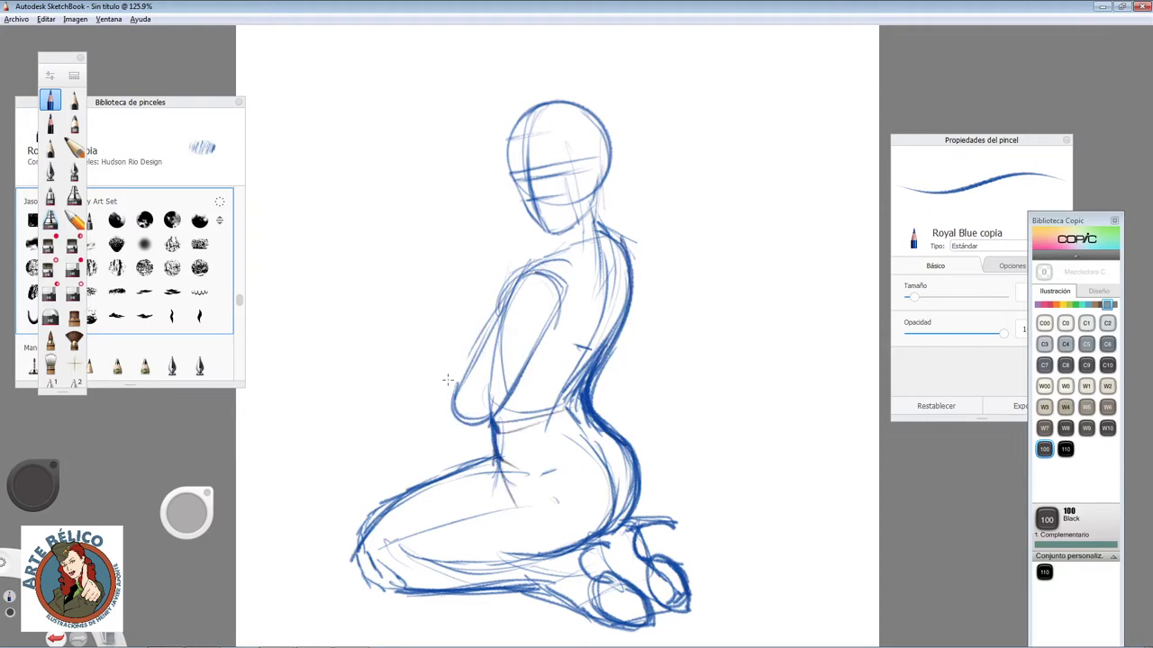
left_click_drag(443, 325, 450, 419)
left_click_drag(474, 308, 490, 270)
left_click_drag(450, 297, 482, 255)
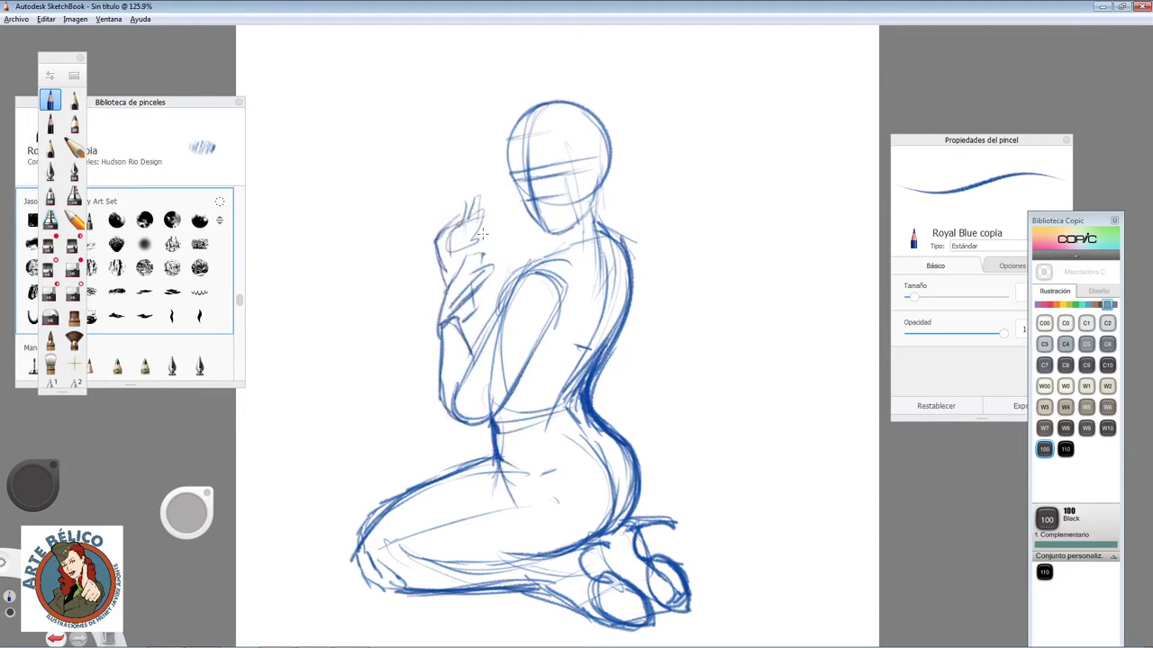
Step: Darken the back, add the hairline and bun, and add strokes on the lap
left_click_drag(596, 214, 600, 362)
left_click_drag(528, 270, 462, 324)
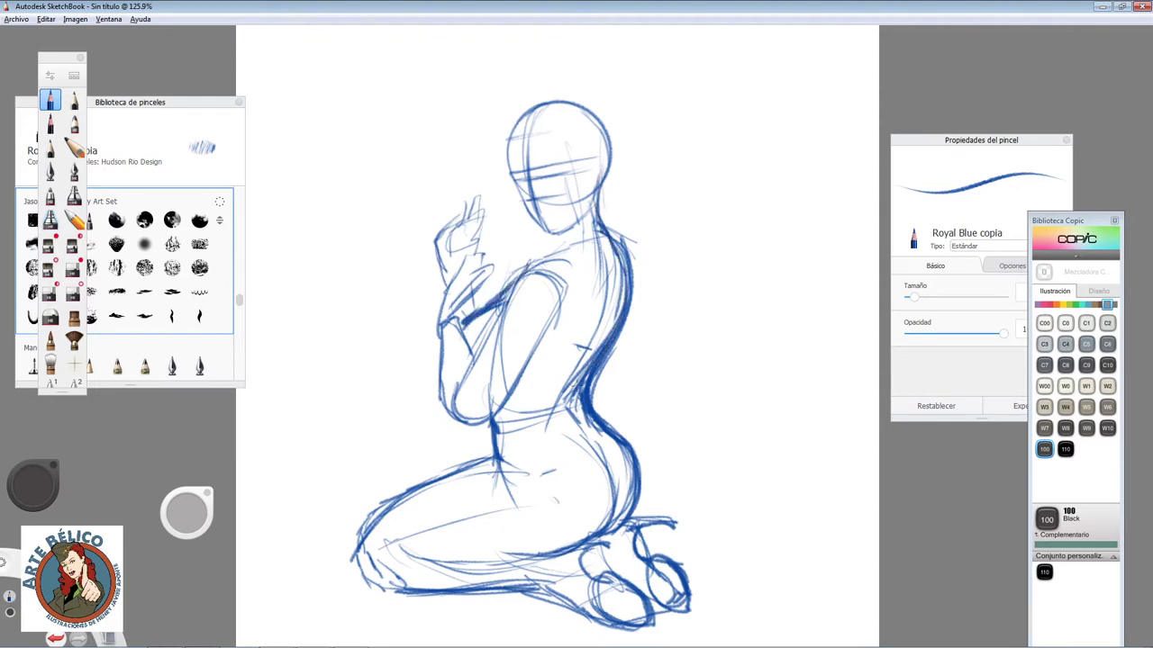
mouse_move(506, 135)
left_mouse_down()
mouse_move(606, 83)
mouse_move(603, 213)
left_mouse_up()
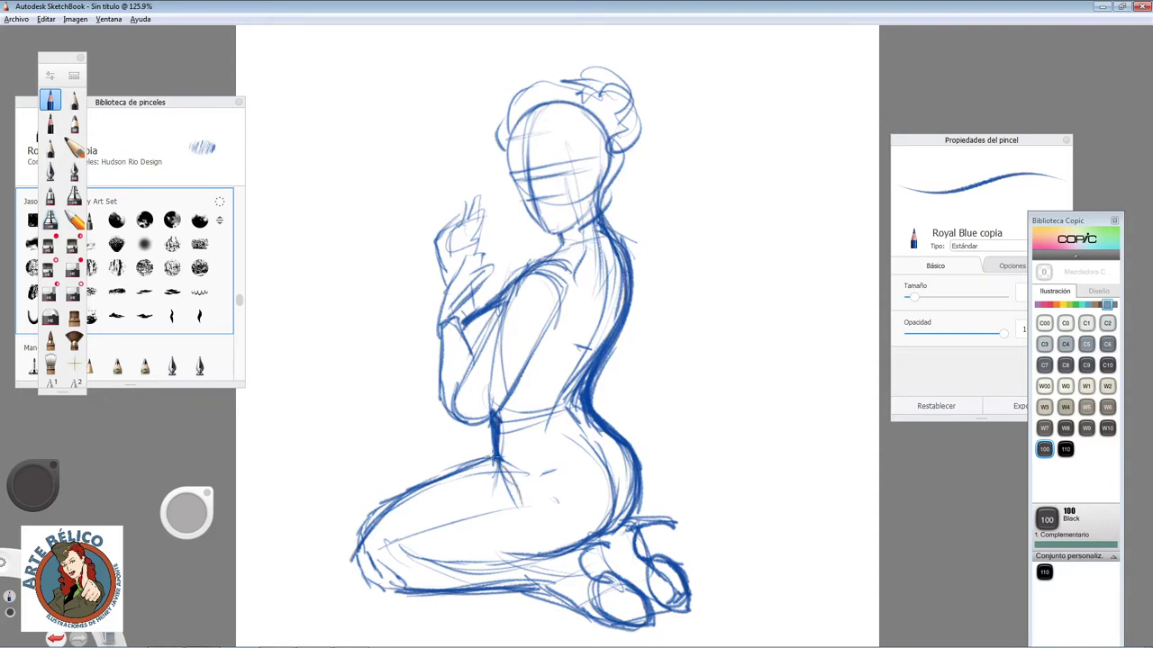
mouse_move(527, 479)
left_mouse_down()
mouse_move(608, 502)
mouse_move(598, 426)
left_mouse_up()
left_click_drag(598, 222, 621, 338)
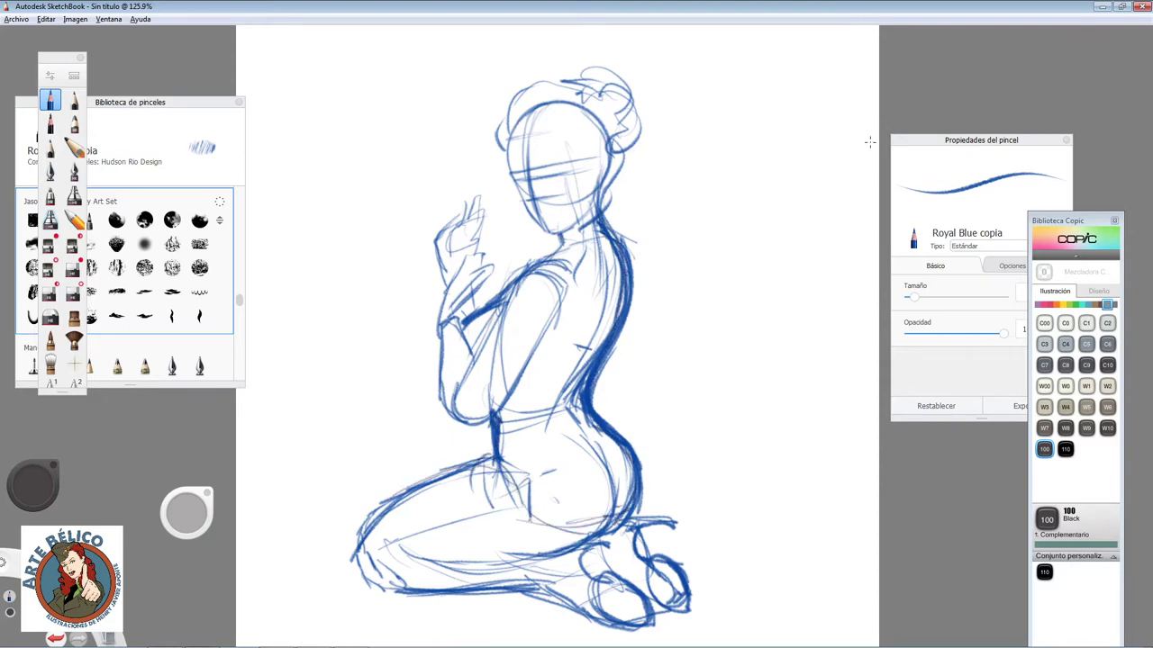
scroll(658, 70, "up", 5)
scroll(653, 342, "up", 3)
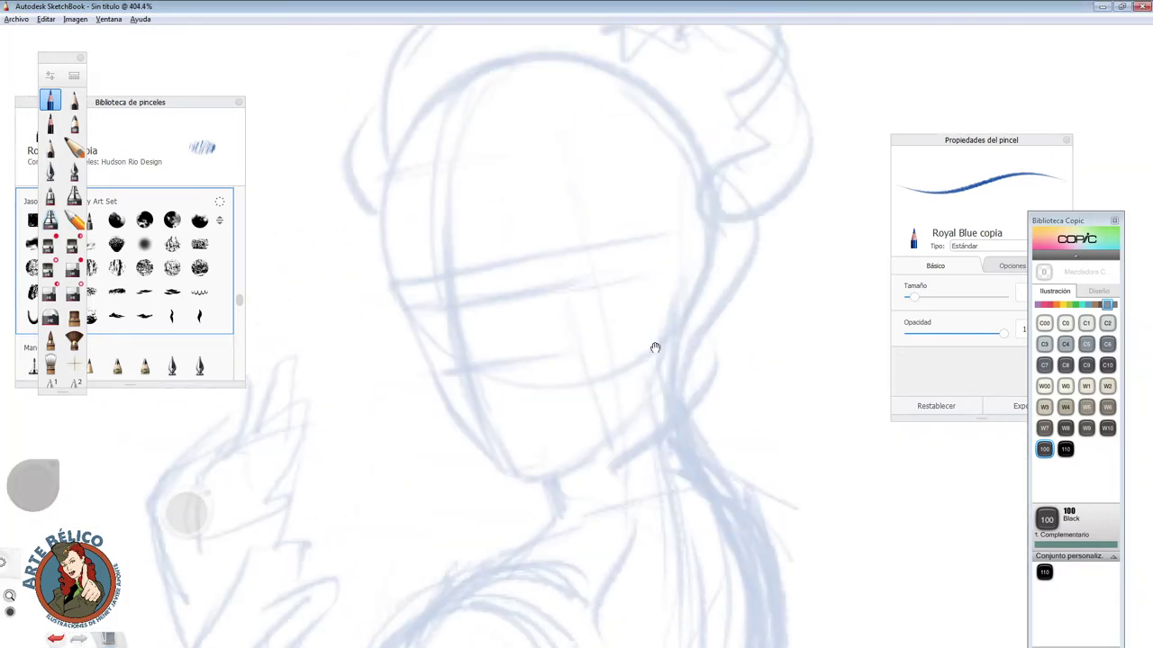
Step: Ink the face contour, jawline, ear, eyebrows and eyelids in darker blue
left_click_drag(388, 164, 581, 448)
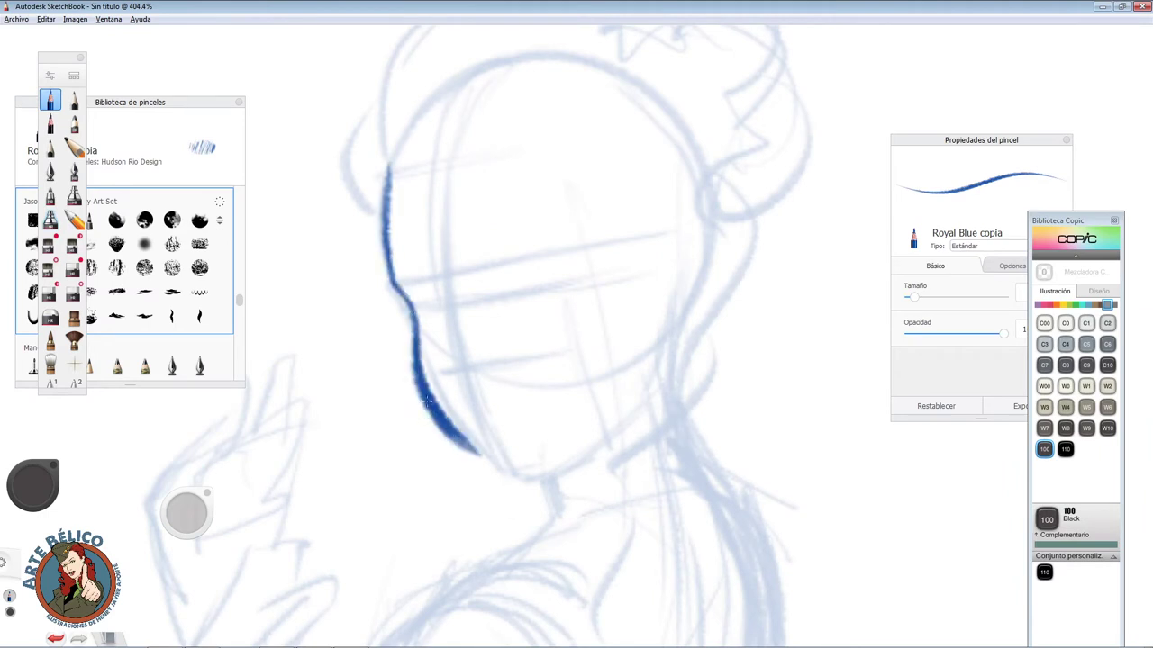
left_click_drag(509, 482, 653, 324)
mouse_move(671, 256)
left_mouse_down()
mouse_move(664, 346)
mouse_move(648, 315)
left_mouse_up()
mouse_move(477, 271)
left_mouse_down()
mouse_move(540, 233)
mouse_move(577, 238)
left_mouse_up()
left_click_drag(481, 292, 563, 284)
left_click_drag(434, 281, 387, 266)
left_click_drag(447, 313, 385, 298)
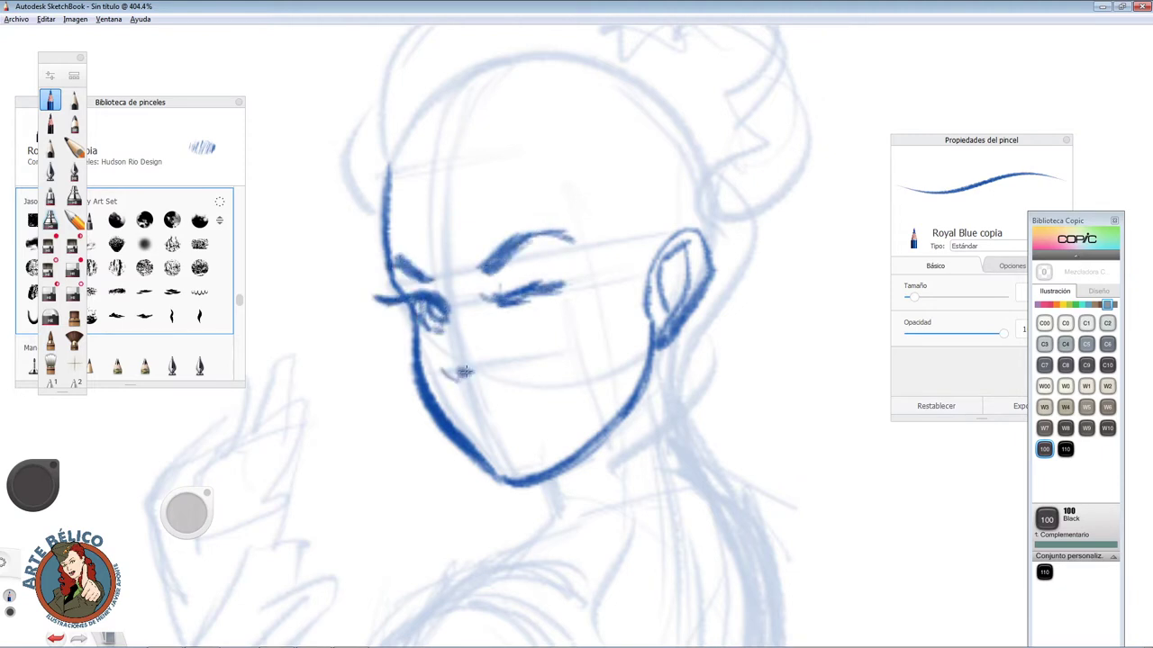
Step: Ink the lips, redoing the mouth twice with undo, then ink the nose
mouse_move(461, 405)
left_mouse_down()
mouse_move(538, 389)
mouse_move(460, 410)
left_mouse_up()
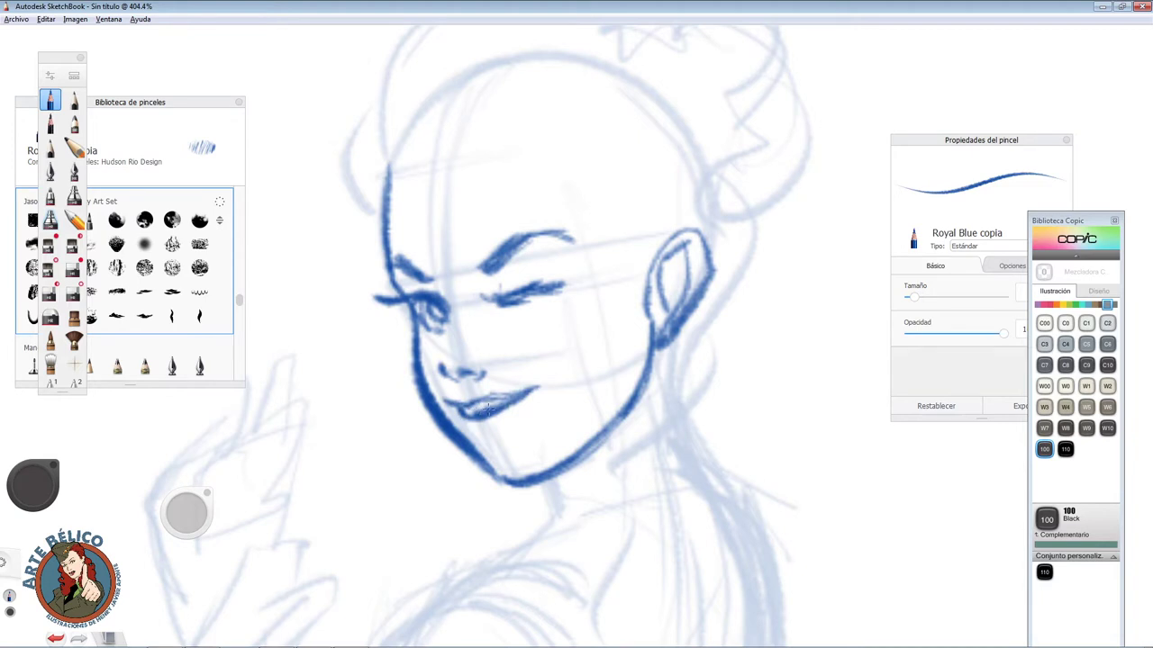
key("ctrl+z")
key("ctrl+z")
mouse_move(518, 416)
left_mouse_down()
mouse_move(459, 422)
mouse_move(540, 389)
mouse_move(459, 425)
mouse_move(538, 390)
left_mouse_up()
key("ctrl+z")
key("ctrl+z")
key("ctrl+z")
key("ctrl+z")
mouse_move(459, 419)
left_mouse_down()
mouse_move(504, 425)
mouse_move(533, 392)
left_mouse_up()
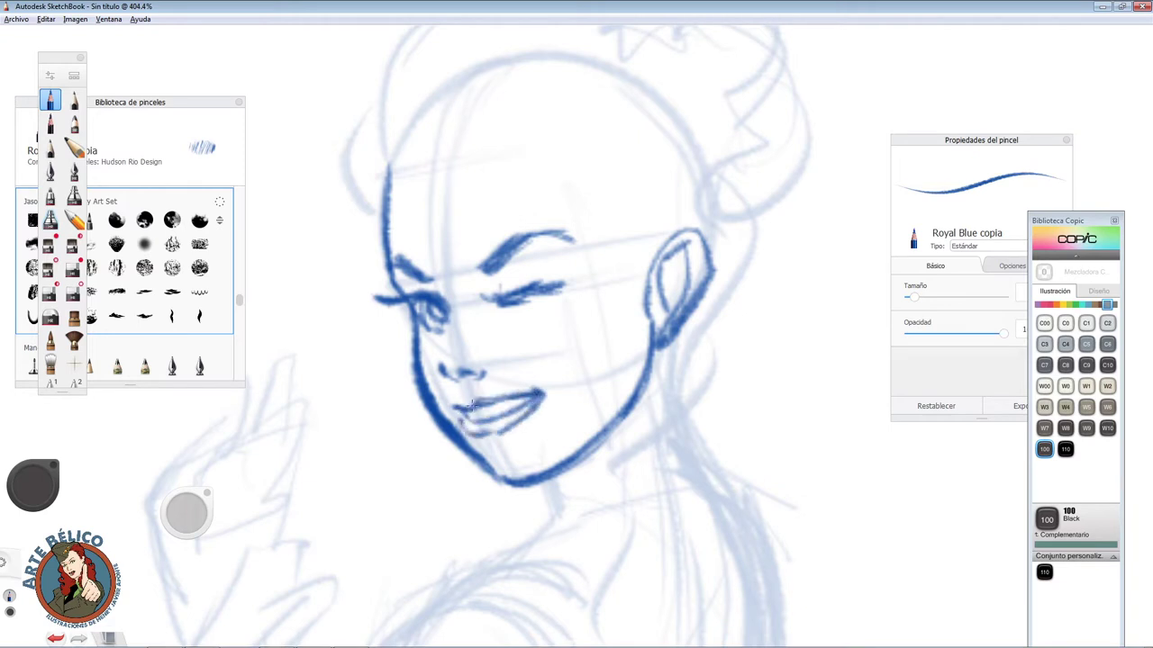
left_click_drag(478, 357, 465, 378)
left_click_drag(451, 310, 436, 368)
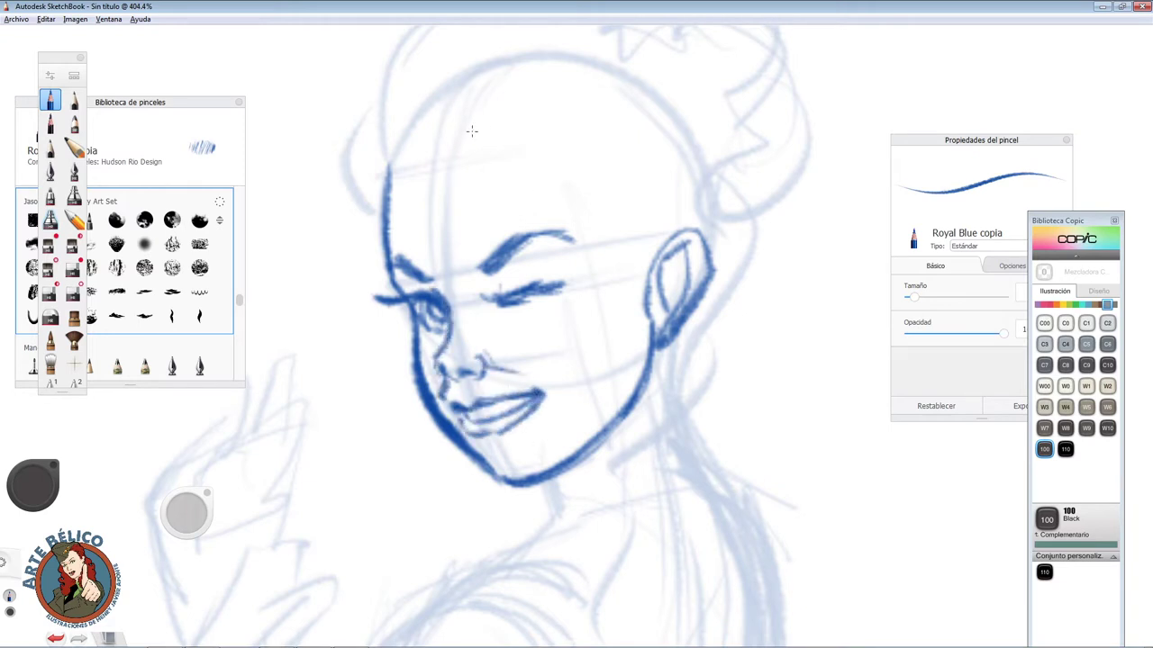
Step: Ink the curly hair strands, the bun on the right and the neck line
left_click_drag(545, 81, 465, 153)
left_click_drag(522, 122, 646, 223)
left_click_drag(595, 180, 662, 352)
left_click_drag(695, 89, 712, 297)
scroll(540, 315, "down", 2)
left_click_drag(430, 236, 407, 259)
left_click_drag(430, 194, 401, 337)
mouse_move(424, 136)
left_mouse_down()
mouse_move(666, 117)
mouse_move(747, 261)
left_mouse_up()
mouse_move(684, 189)
left_mouse_down()
mouse_move(662, 433)
mouse_move(711, 531)
left_mouse_up()
Step: Ink the back and shoulder contours, replacing the collar strokes with a longer shoulder line
scroll(563, 331, "down", 2)
left_click_drag(563, 331, 558, 231)
left_click_drag(619, 208, 635, 486)
left_click_drag(551, 290, 602, 275)
mouse_move(482, 351)
left_mouse_down()
mouse_move(535, 312)
mouse_move(456, 382)
left_mouse_up()
key("ctrl+z")
key("ctrl+z")
mouse_move(578, 277)
left_mouse_down()
mouse_move(518, 322)
mouse_move(371, 548)
left_mouse_up()
Step: Ink the arm, the hand holding the cards, two card outlines and wrist lines
left_click_drag(542, 416, 378, 627)
mouse_move(324, 422)
left_mouse_down()
mouse_move(371, 630)
mouse_move(391, 509)
left_mouse_up()
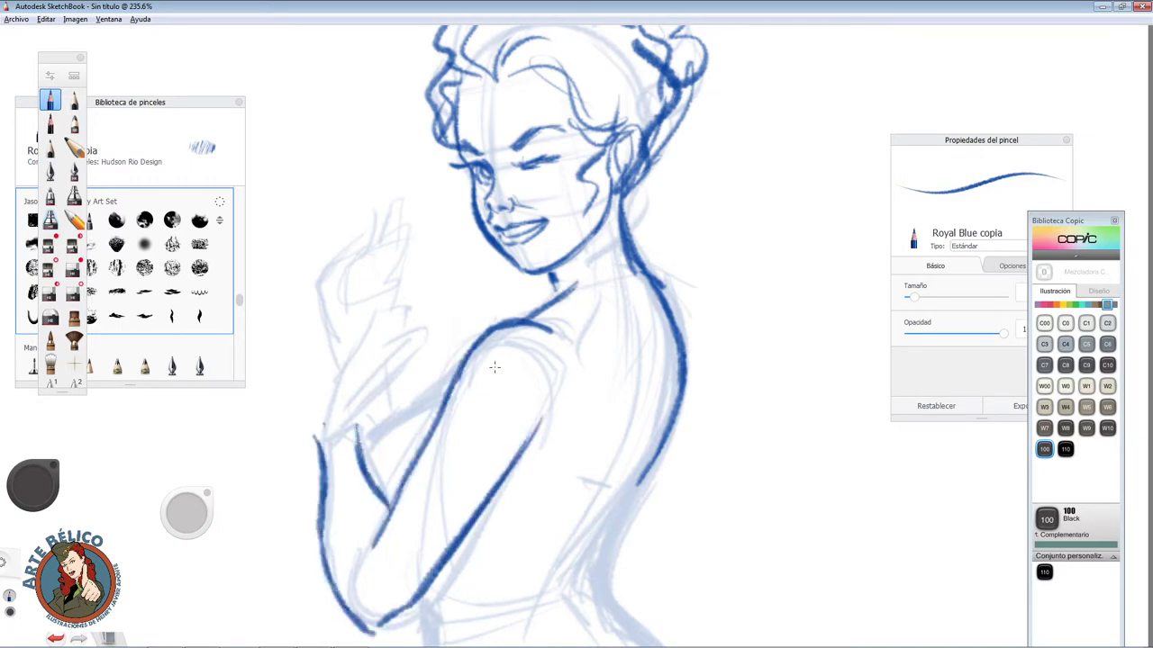
mouse_move(367, 344)
left_mouse_down()
mouse_move(317, 439)
mouse_move(387, 389)
left_mouse_up()
left_click_drag(424, 342, 346, 378)
mouse_move(362, 297)
left_mouse_down()
mouse_move(368, 369)
mouse_move(403, 284)
left_mouse_up()
mouse_move(405, 288)
left_mouse_down()
mouse_move(433, 341)
mouse_move(367, 412)
left_mouse_up()
mouse_move(452, 398)
left_mouse_down()
mouse_move(363, 441)
mouse_move(387, 427)
left_mouse_up()
left_click_drag(363, 422, 392, 473)
Step: Ink the thumb, outer hand edges, a raised finger and another card outline
left_click_drag(345, 299, 401, 205)
left_click_drag(409, 198, 415, 236)
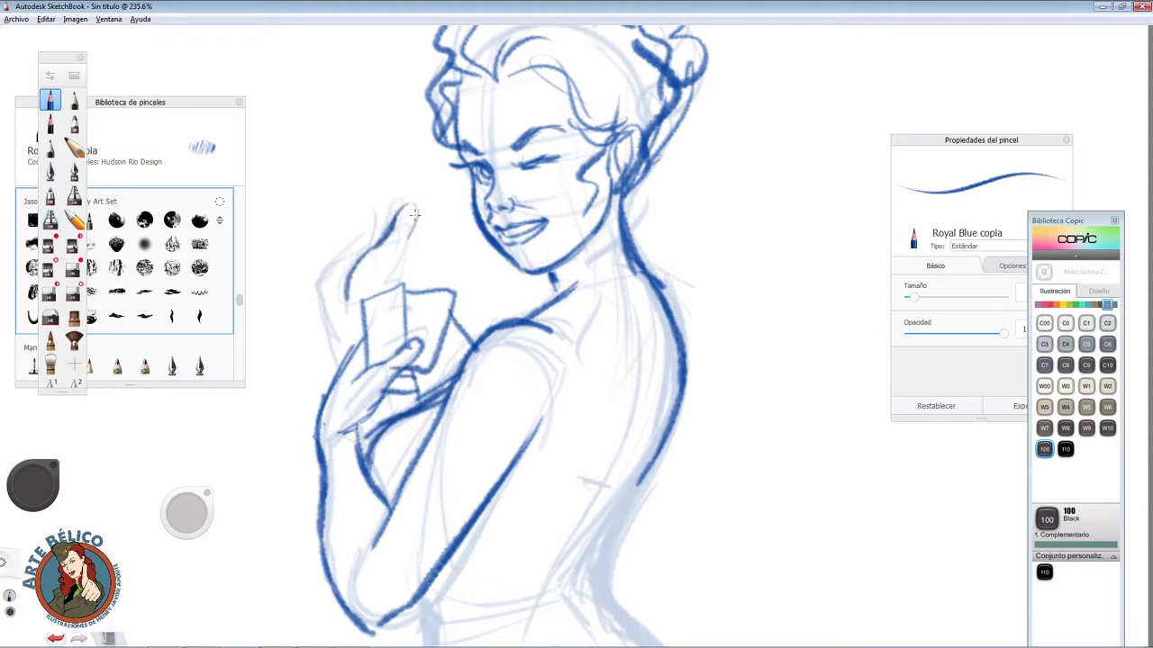
left_click_drag(320, 306, 364, 239)
left_click_drag(320, 291, 338, 365)
mouse_move(344, 227)
left_mouse_down()
mouse_move(367, 151)
mouse_move(429, 135)
left_mouse_up()
left_click_drag(429, 135, 431, 236)
Step: Trace firmer back, hip, thigh and lower leg contours
left_click_drag(641, 270, 596, 601)
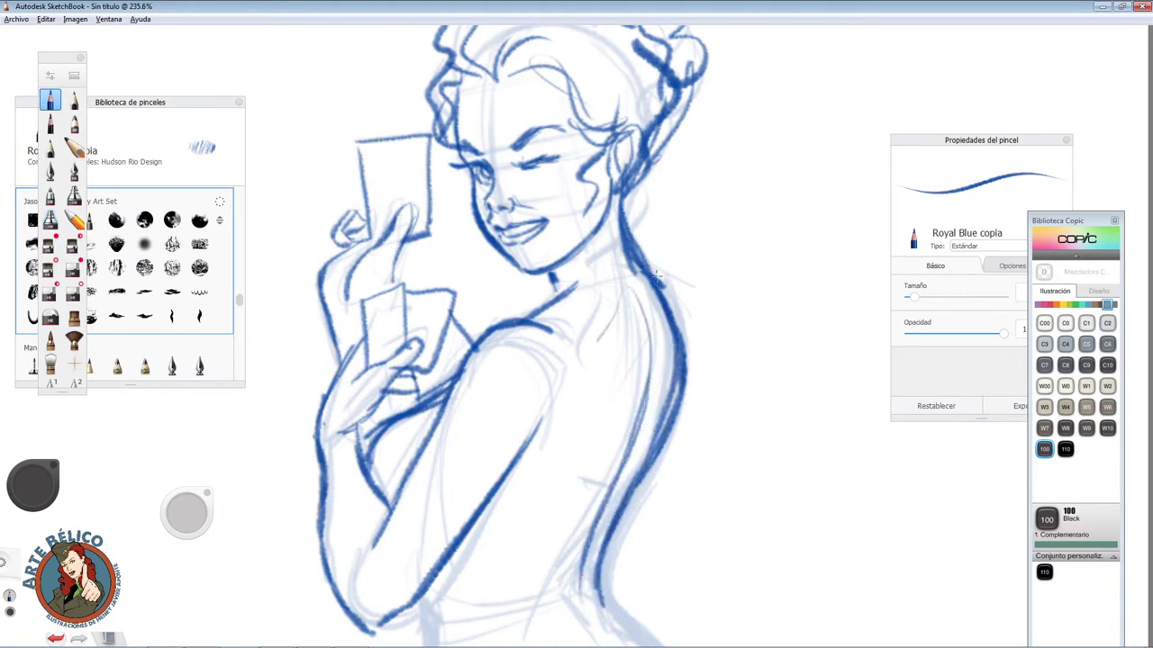
scroll(627, 285, "down", 3)
mouse_move(552, 371)
left_mouse_down()
mouse_move(612, 540)
mouse_move(625, 479)
left_mouse_up()
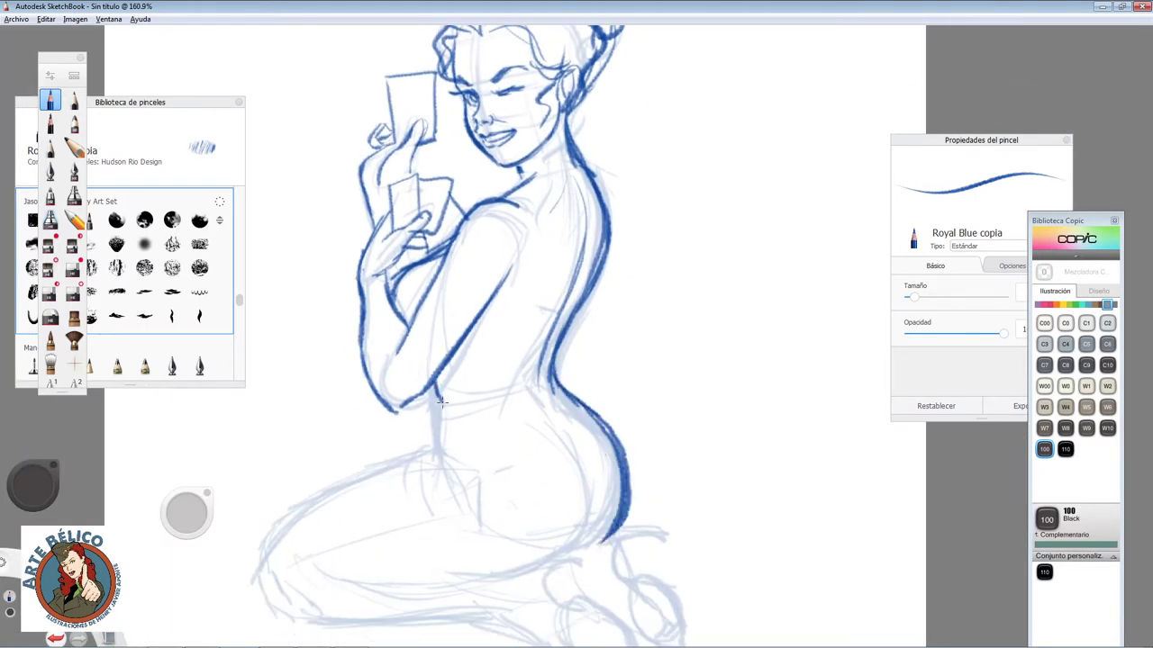
mouse_move(441, 439)
left_mouse_down()
mouse_move(288, 528)
mouse_move(270, 611)
left_mouse_up()
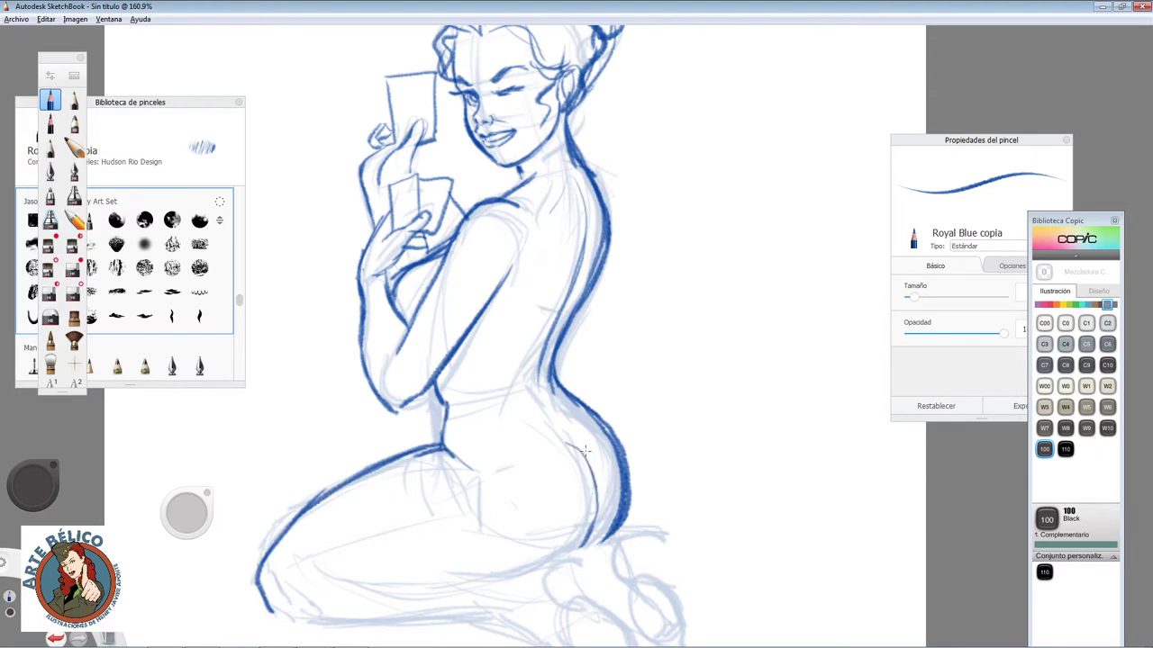
left_click_drag(482, 583, 316, 581)
scroll(611, 372, "down", 3)
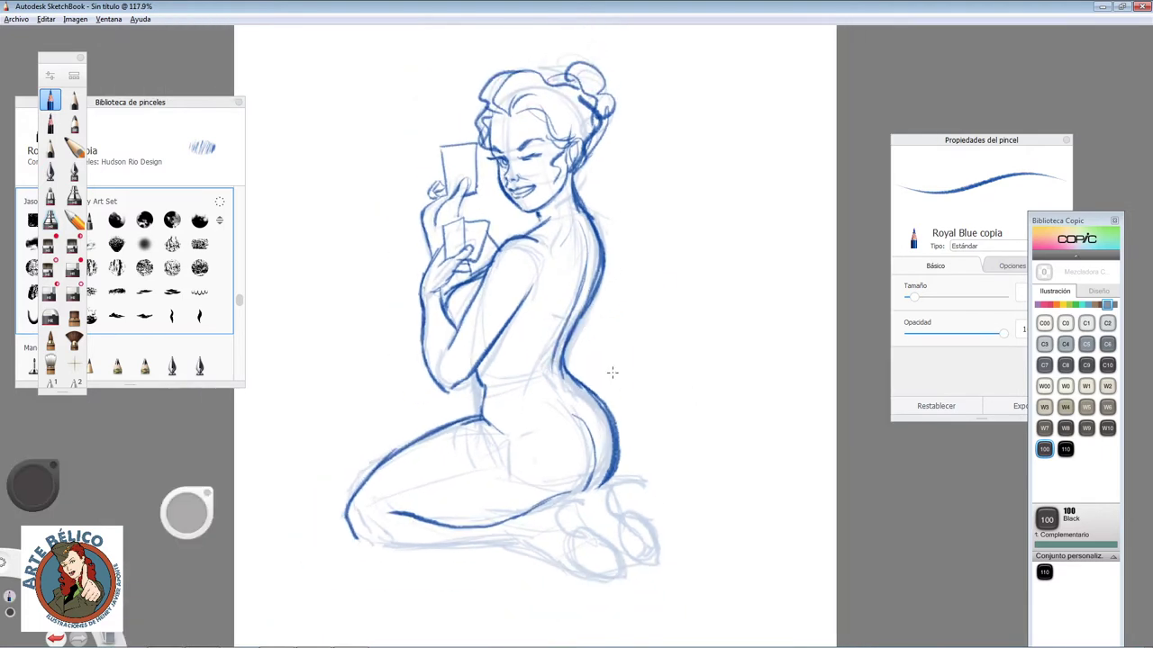
left_click_drag(379, 562, 430, 569)
left_click_drag(505, 556, 593, 568)
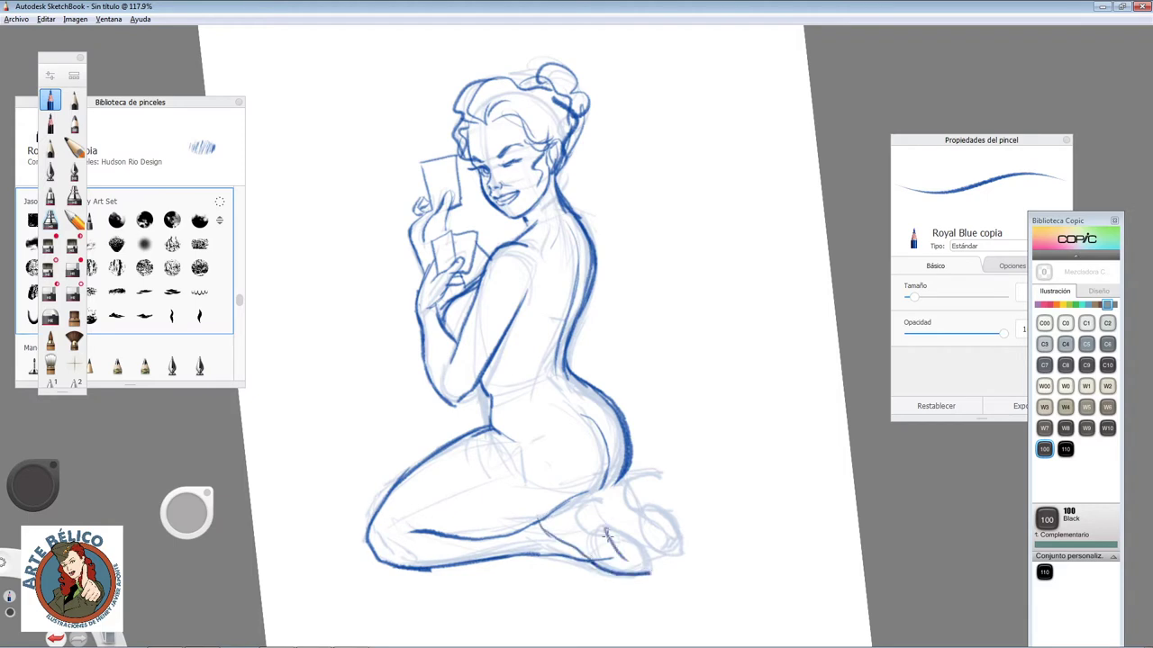
Step: Outline the foot, high-heeled shoe and the lower buttock curve
mouse_move(619, 580)
left_mouse_down()
mouse_move(630, 526)
mouse_move(612, 498)
mouse_move(630, 531)
left_mouse_up()
left_click_drag(650, 506, 671, 567)
left_click_drag(630, 500, 658, 533)
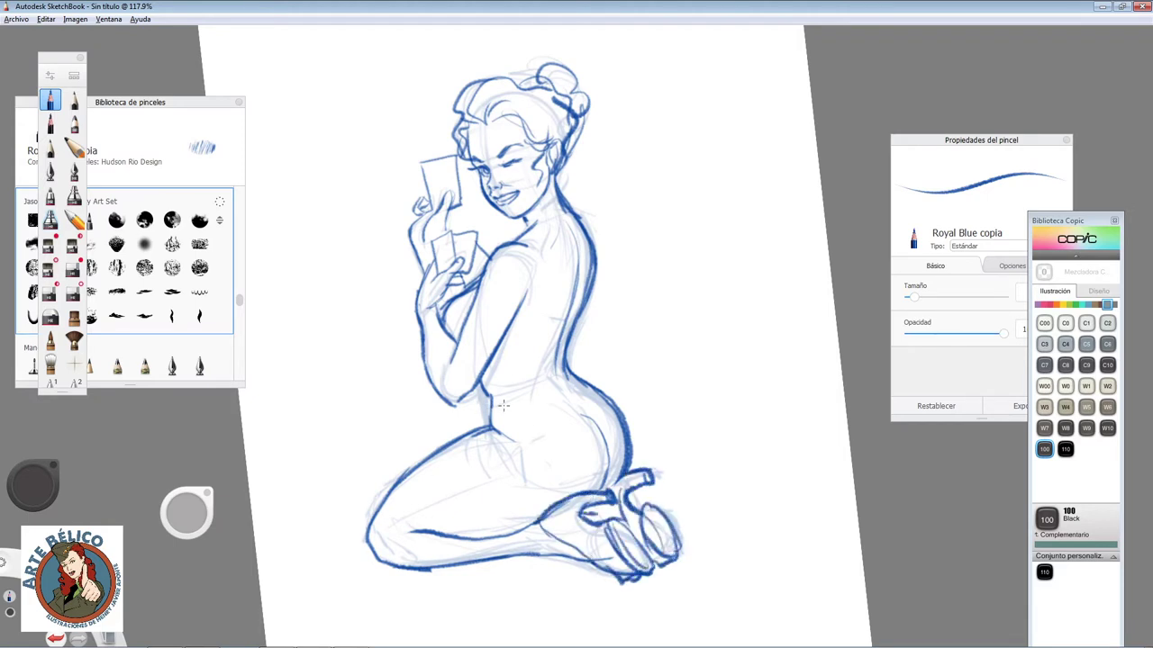
left_click_drag(497, 462, 573, 412)
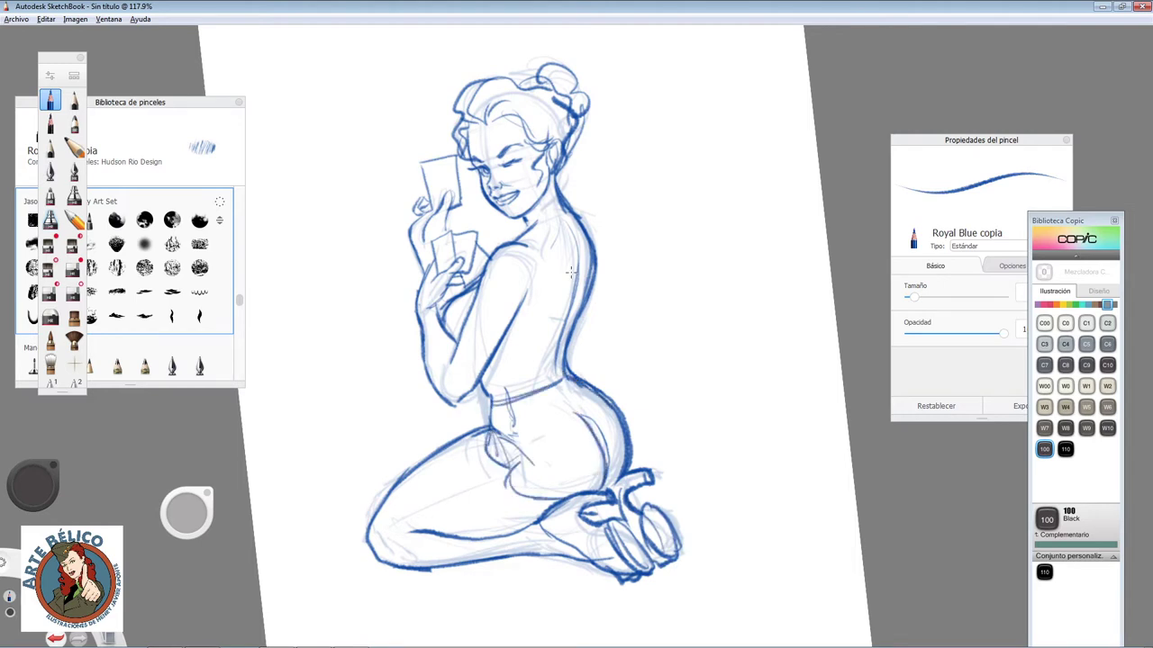
Step: Flip the canvas horizontally to trace the upper thigh, then flip it back
left_click(74, 18)
left_click(99, 151)
left_click_drag(572, 519, 697, 499)
left_click(75, 19)
left_click(99, 152)
left_click_drag(187, 512, 153, 549)
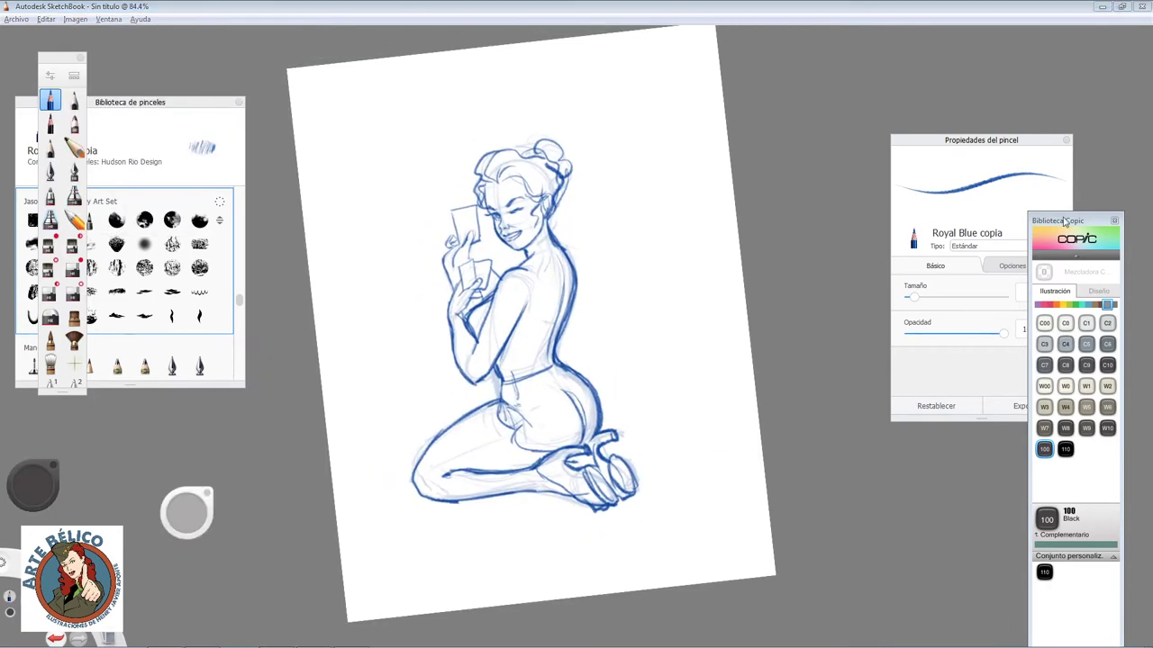
key("space")
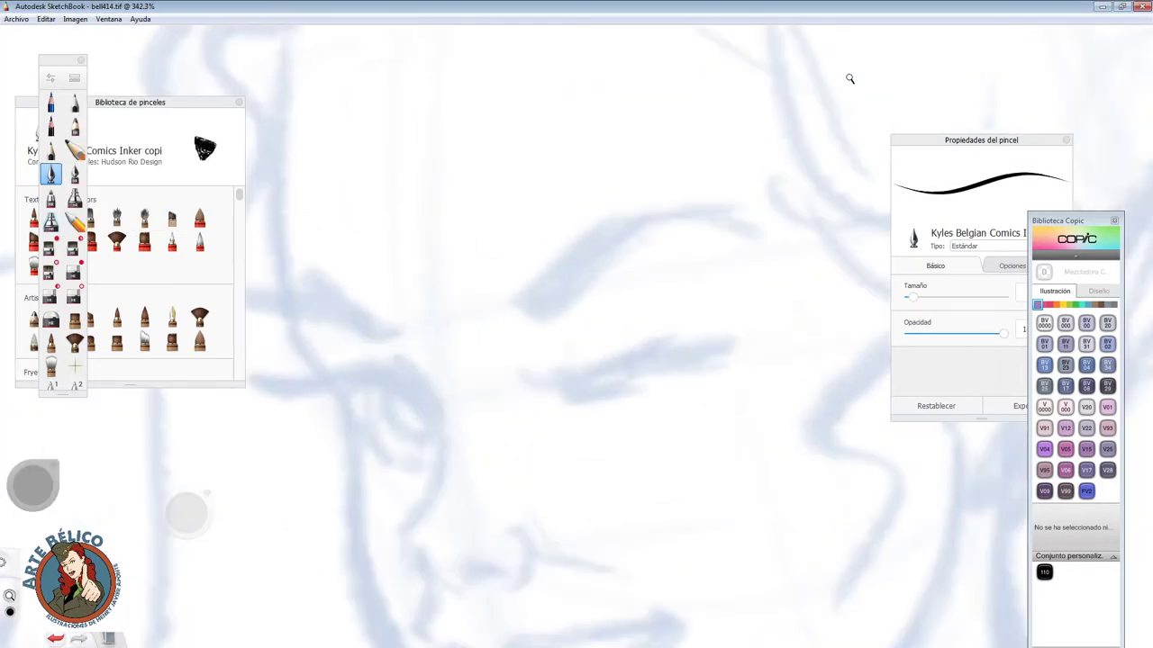
Step: Test black Ink brush strokes on the eyebrows and left face contour
left_click_drag(468, 347, 734, 261)
left_click_drag(631, 257, 528, 308)
key("ctrl+minus")
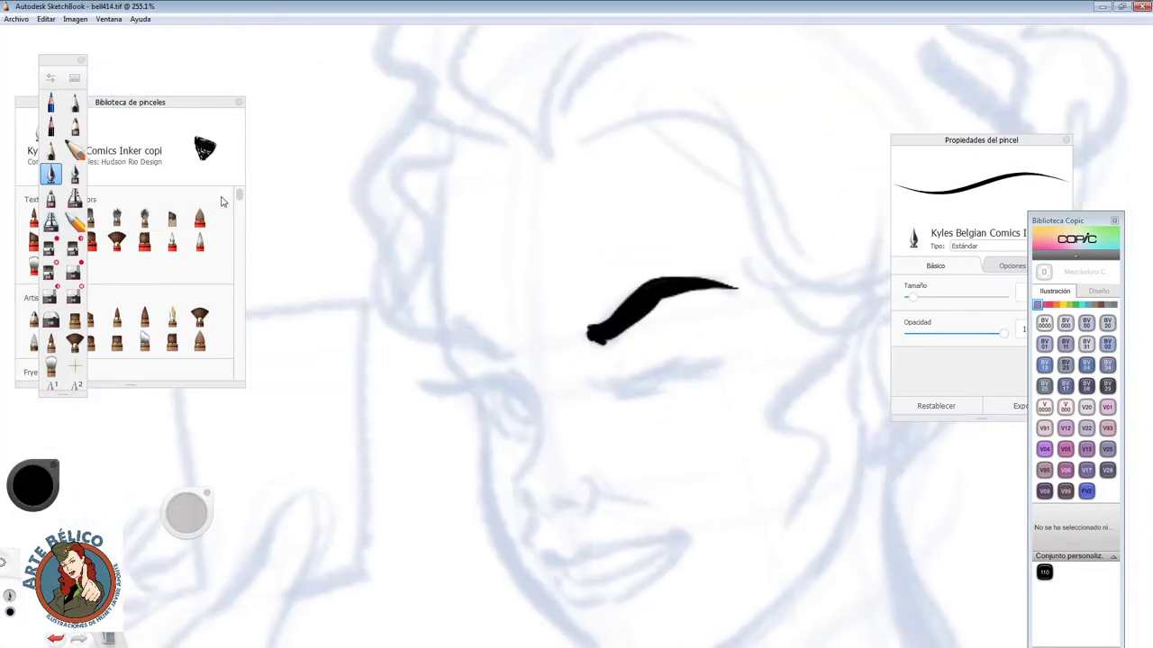
left_click_drag(507, 352, 435, 329)
left_click_drag(444, 168, 562, 630)
key("ctrl+minus")
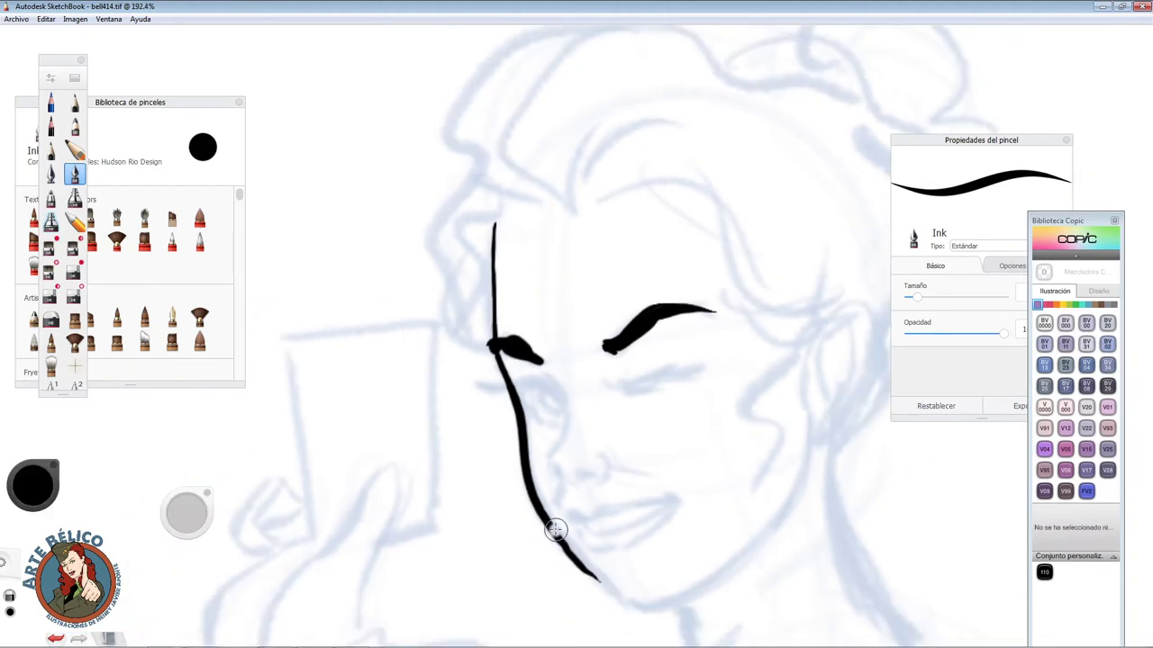
Step: Ink test strokes along the jaw, chin, ear and hair, undoing the last one
left_click_drag(457, 338, 563, 457)
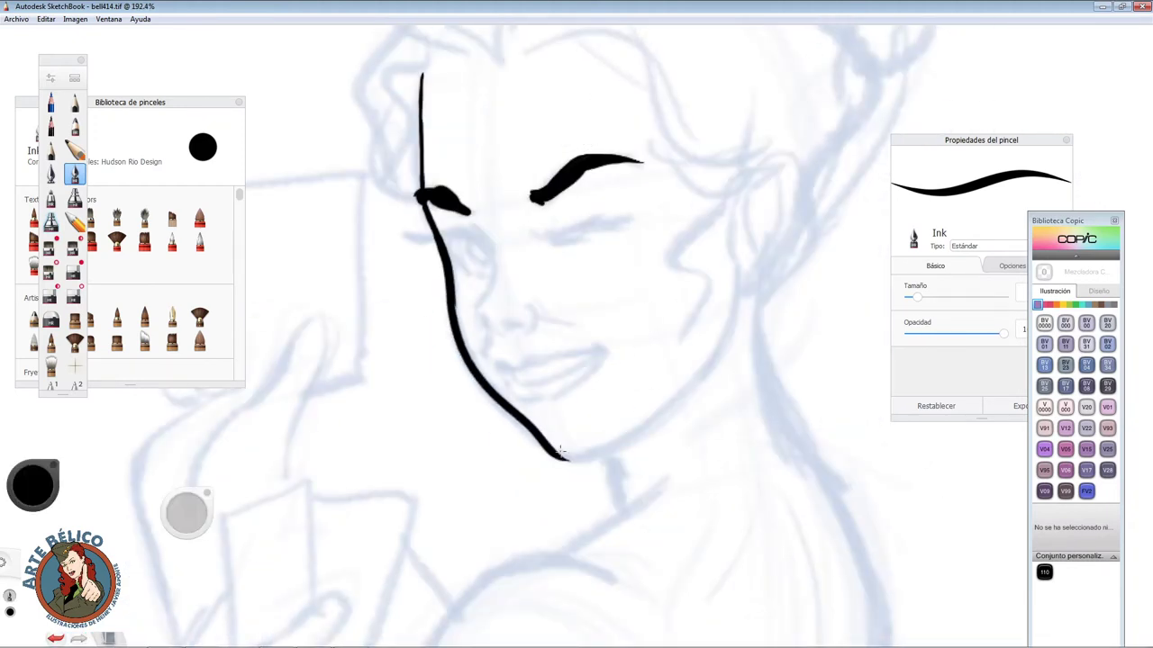
left_click_drag(726, 333, 560, 458)
mouse_move(746, 205)
left_mouse_down()
mouse_move(797, 217)
mouse_move(738, 293)
left_mouse_up()
left_click_drag(755, 185, 704, 311)
left_click_drag(713, 180, 706, 254)
key("ctrl+z")
left_click_drag(494, 252, 407, 241)
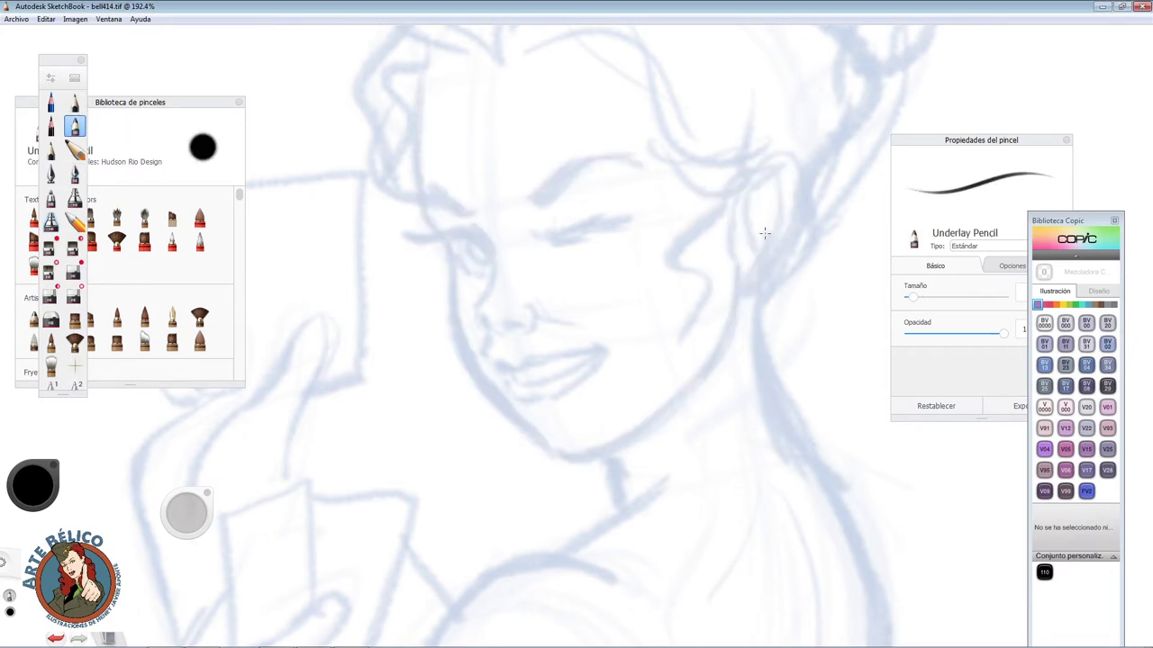
Step: Ink both eyebrows, the closed winking eyelid and the lashed open eye in black
mouse_move(533, 200)
left_mouse_down()
mouse_move(621, 155)
mouse_move(638, 162)
left_mouse_up()
left_click_drag(416, 204, 467, 213)
mouse_move(551, 236)
left_mouse_down()
mouse_move(625, 212)
mouse_move(591, 232)
left_mouse_up()
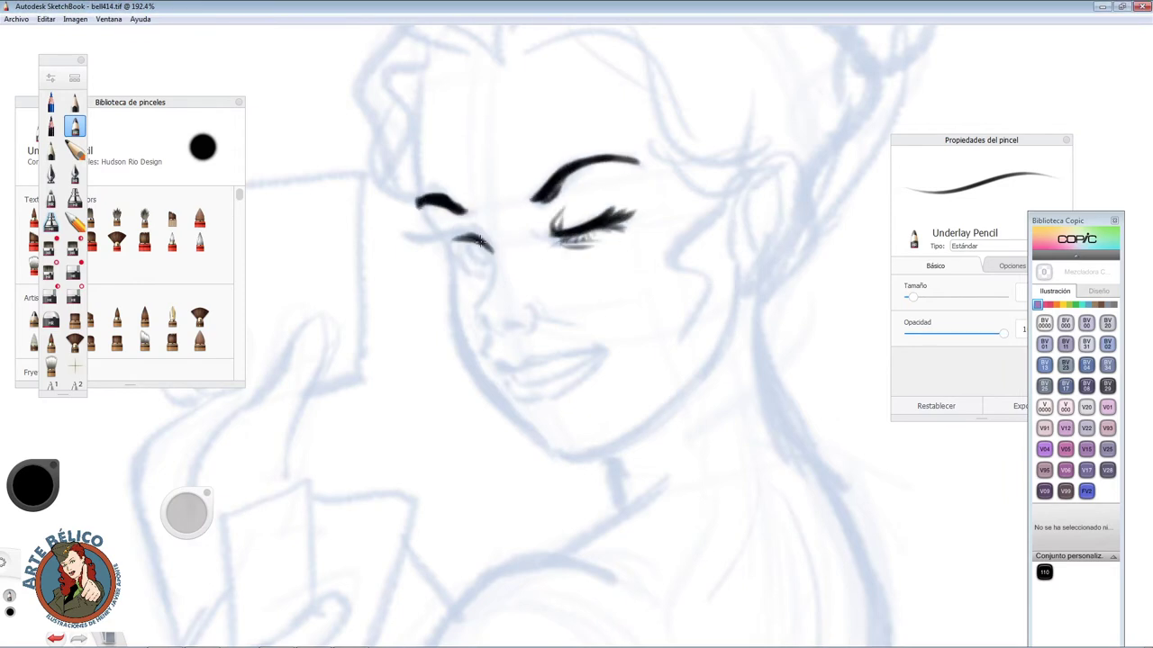
left_click_drag(412, 249, 469, 240)
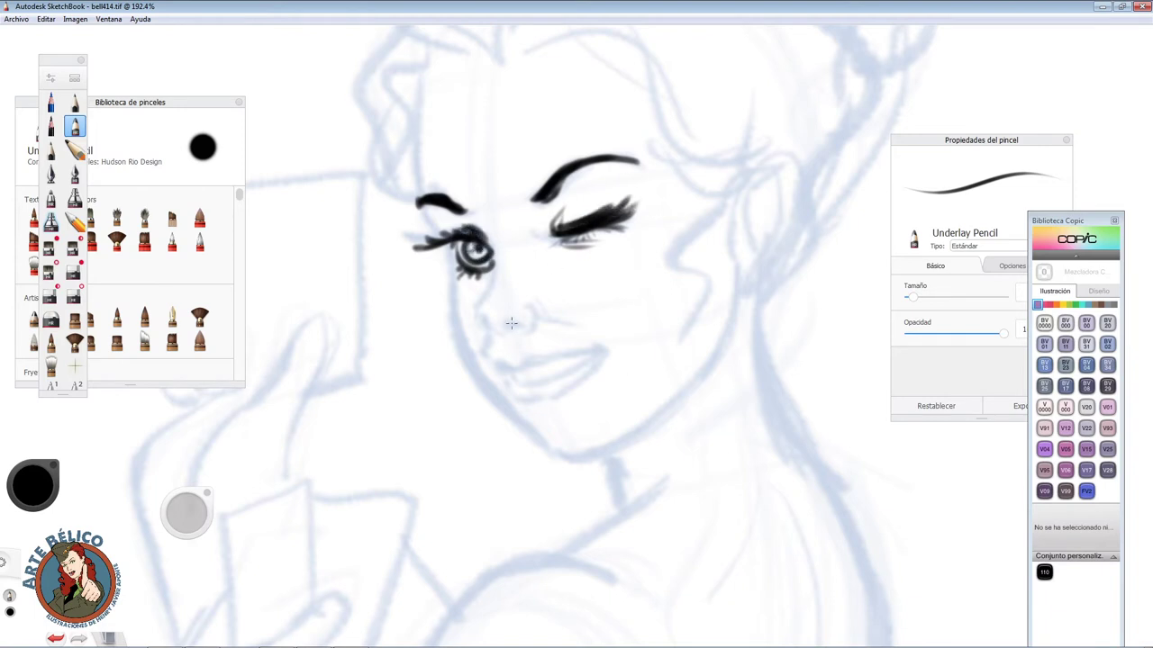
Step: Ink the smiling lips, the mouth corner and the face contour from forehead to chin
mouse_move(598, 348)
left_mouse_down()
mouse_move(504, 369)
mouse_move(598, 350)
left_mouse_up()
left_click_drag(495, 364, 528, 373)
left_click_drag(508, 398, 578, 373)
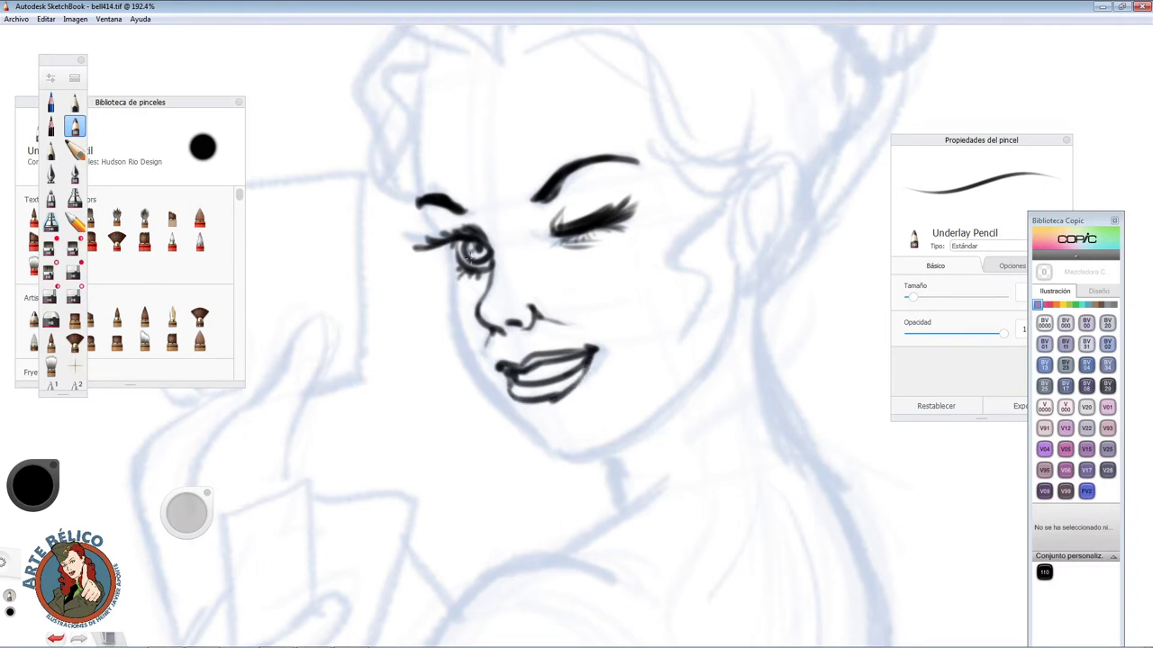
left_click_drag(441, 238, 420, 77)
mouse_move(445, 252)
left_mouse_down()
mouse_move(556, 459)
mouse_move(675, 405)
left_mouse_up()
Step: Ink the ear outline, the dangling earring and curly strands beside the ear
mouse_move(740, 205)
left_mouse_down()
mouse_move(770, 157)
mouse_move(758, 241)
left_mouse_up()
left_click_drag(753, 260, 740, 351)
left_click_drag(762, 297, 765, 374)
left_click_drag(744, 189, 758, 236)
left_click_drag(694, 135, 708, 275)
left_click_drag(695, 230, 722, 373)
Step: Ink curly hair strands across the top of the head and the left forehead hairline
scroll(463, 172, "down", 2)
left_click_drag(468, 157, 609, 248)
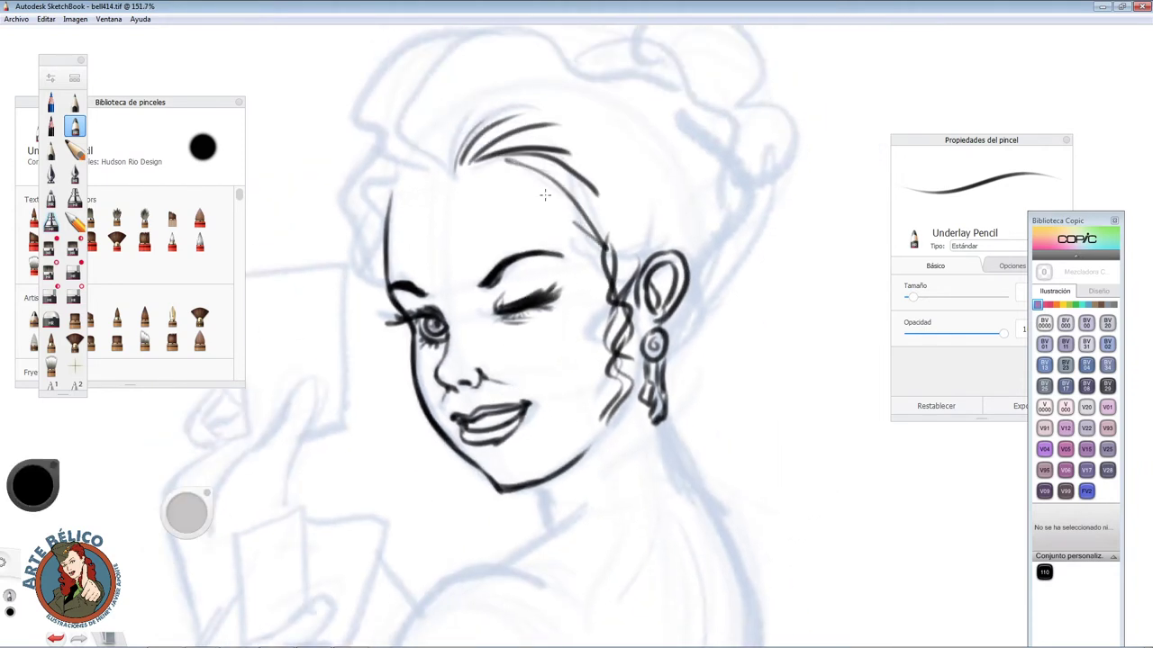
left_click_drag(504, 171, 666, 270)
left_click_drag(464, 153, 751, 240)
left_click_drag(612, 187, 755, 241)
mouse_move(566, 180)
left_mouse_down()
mouse_move(703, 256)
mouse_move(671, 347)
left_mouse_up()
left_click_drag(396, 96, 450, 175)
left_click_drag(442, 99, 589, 171)
mouse_move(387, 162)
left_mouse_down()
mouse_move(357, 302)
mouse_move(386, 262)
left_mouse_up()
left_click_drag(383, 101, 342, 245)
Step: Ink the neck line, remaining hair strokes, lip accents and the hair bun outline
left_click_drag(662, 319, 694, 500)
left_click_drag(547, 484, 514, 560)
mouse_move(356, 106)
left_mouse_down()
mouse_move(319, 250)
mouse_move(464, 164)
left_mouse_up()
left_click_drag(483, 549, 453, 554)
left_click_drag(440, 562, 425, 573)
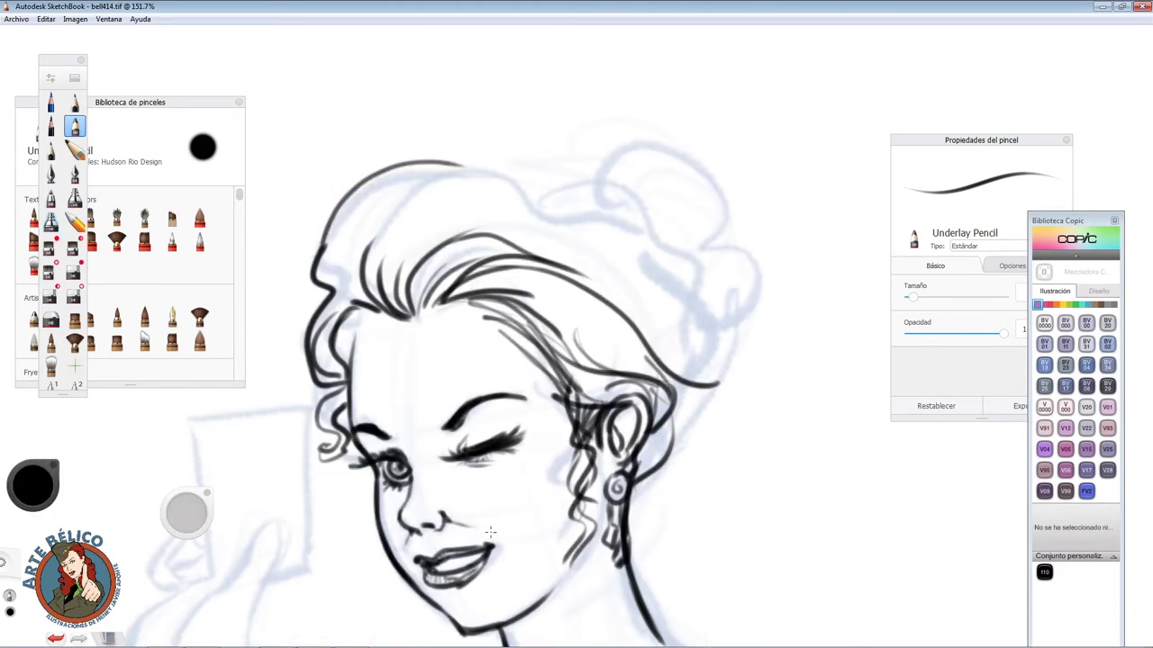
mouse_move(374, 225)
left_mouse_down()
mouse_move(554, 160)
mouse_move(734, 263)
left_mouse_up()
left_click_drag(734, 263, 658, 461)
left_click_drag(603, 143, 752, 353)
left_click_drag(544, 193, 613, 140)
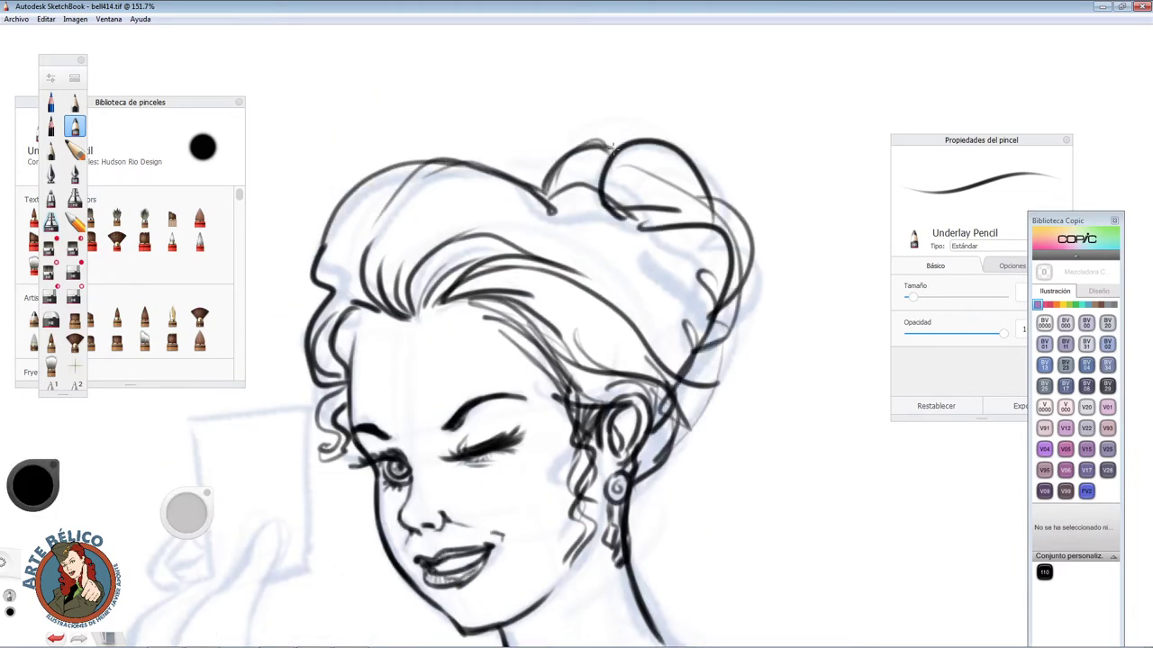
Step: Ink the back contour, shoulder line and the arm down to the elbow
scroll(640, 247, "down", 3)
left_click_drag(637, 250, 595, 545)
left_click_drag(645, 370, 584, 558)
left_click_drag(556, 297, 396, 527)
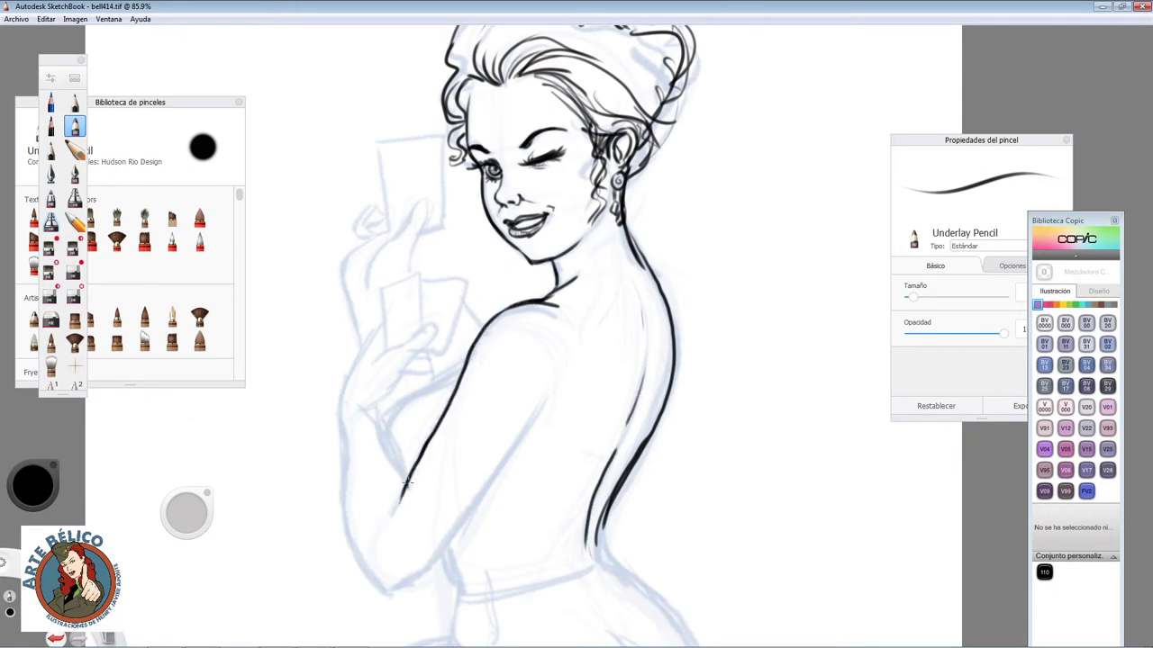
left_click_drag(548, 407, 400, 582)
left_click_drag(338, 403, 386, 579)
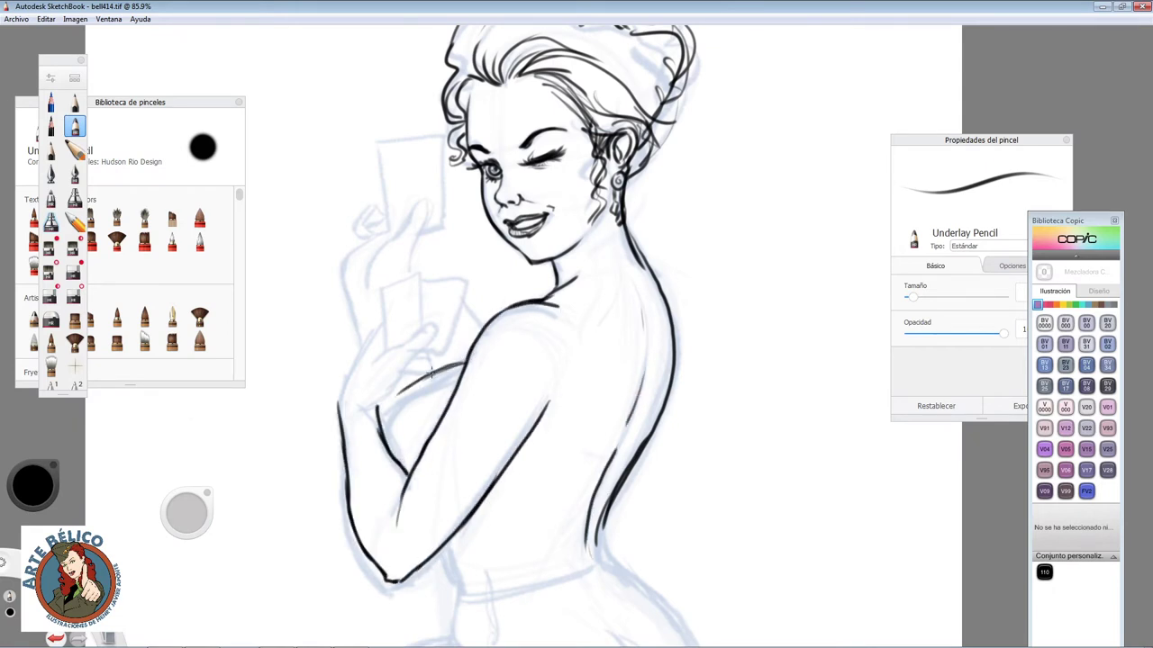
Step: Ink the fingers, back of the hand and the first two playing cards
scroll(463, 355, "up", 3)
mouse_move(365, 347)
left_mouse_down()
mouse_move(486, 270)
mouse_move(374, 428)
left_mouse_up()
left_click_drag(475, 270, 488, 283)
mouse_move(389, 265)
left_mouse_down()
mouse_move(309, 385)
mouse_move(298, 434)
left_mouse_up()
left_click_drag(395, 310, 458, 167)
mouse_move(466, 271)
left_mouse_down()
mouse_move(551, 182)
mouse_move(468, 311)
left_mouse_up()
left_click_drag(554, 221, 595, 261)
left_click_drag(477, 329, 554, 335)
key("ctrl+z")
left_click_drag(541, 220, 575, 275)
Step: Ink the raised thumb, the raised arm and the tall card with a redrawn top edge
left_click_drag(486, 348, 432, 362)
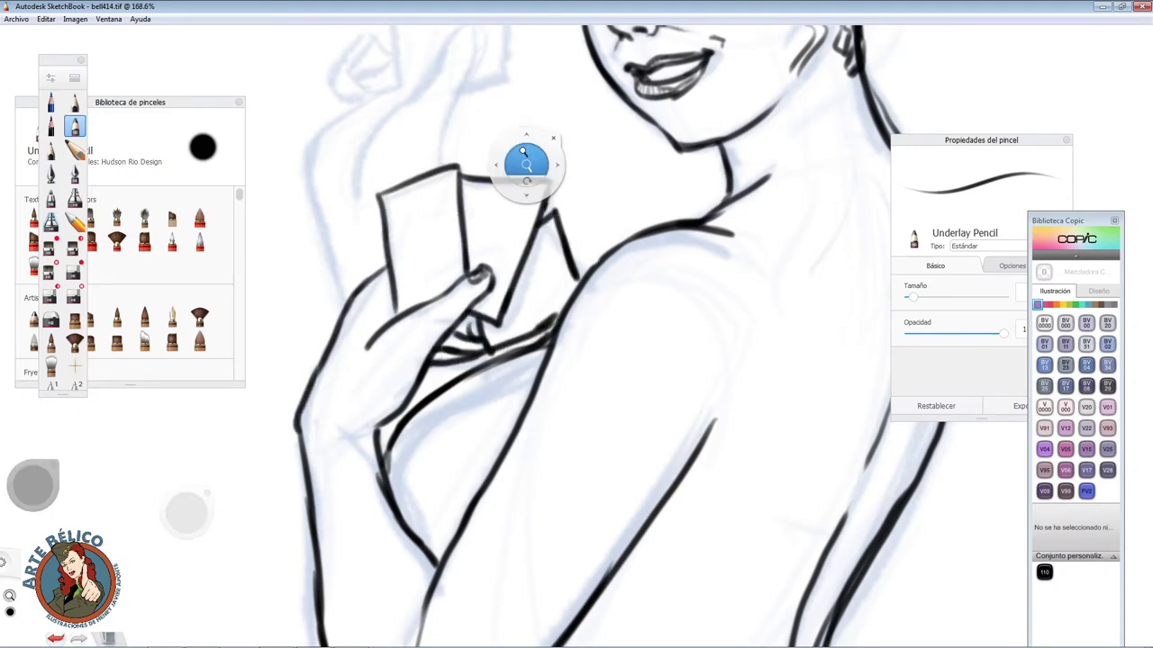
left_click_drag(522, 165, 522, 377)
left_click_drag(407, 290, 461, 218)
mouse_move(468, 236)
left_mouse_down()
mouse_move(443, 369)
mouse_move(470, 241)
left_mouse_up()
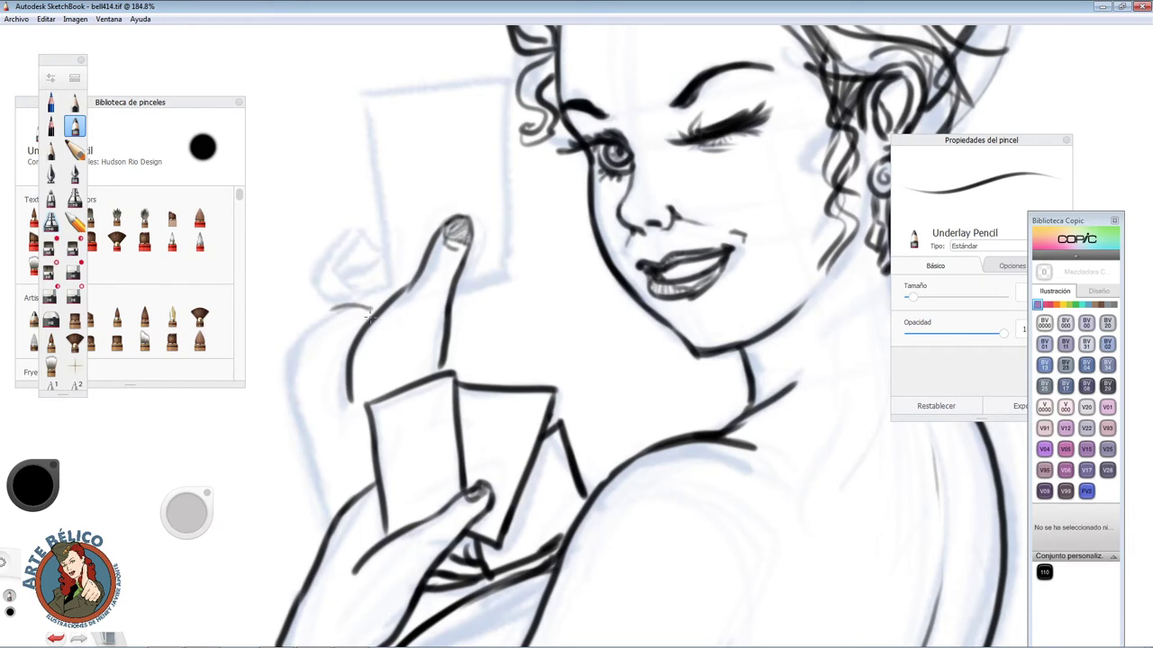
left_click_drag(349, 303, 304, 527)
left_click_drag(386, 204, 329, 270)
left_click_drag(366, 91, 383, 288)
left_click_drag(470, 68, 488, 270)
left_click_drag(364, 92, 470, 68)
key("ctrl+z")
left_click_drag(362, 115, 456, 101)
Step: Ink the doubled neck and collar lines
mouse_move(682, 287)
left_mouse_down()
mouse_move(669, 144)
mouse_move(591, 334)
left_mouse_up()
left_click_drag(700, 309, 609, 402)
scroll(570, 349, "up", 3)
left_click_drag(570, 348, 594, 436)
mouse_move(598, 438)
left_mouse_down()
mouse_move(851, 310)
mouse_move(867, 375)
mouse_move(549, 315)
left_mouse_up()
scroll(549, 316, "down", 1)
Step: Ink the pendant, the lower body and right side contours, and hatch strokes under the collar
mouse_move(504, 370)
left_mouse_down()
mouse_move(486, 407)
mouse_move(777, 590)
left_mouse_up()
left_click_drag(783, 405, 810, 577)
left_click_drag(738, 265, 809, 581)
mouse_move(527, 329)
left_mouse_down()
mouse_move(541, 362)
mouse_move(569, 366)
left_mouse_up()
left_click_drag(662, 317, 670, 335)
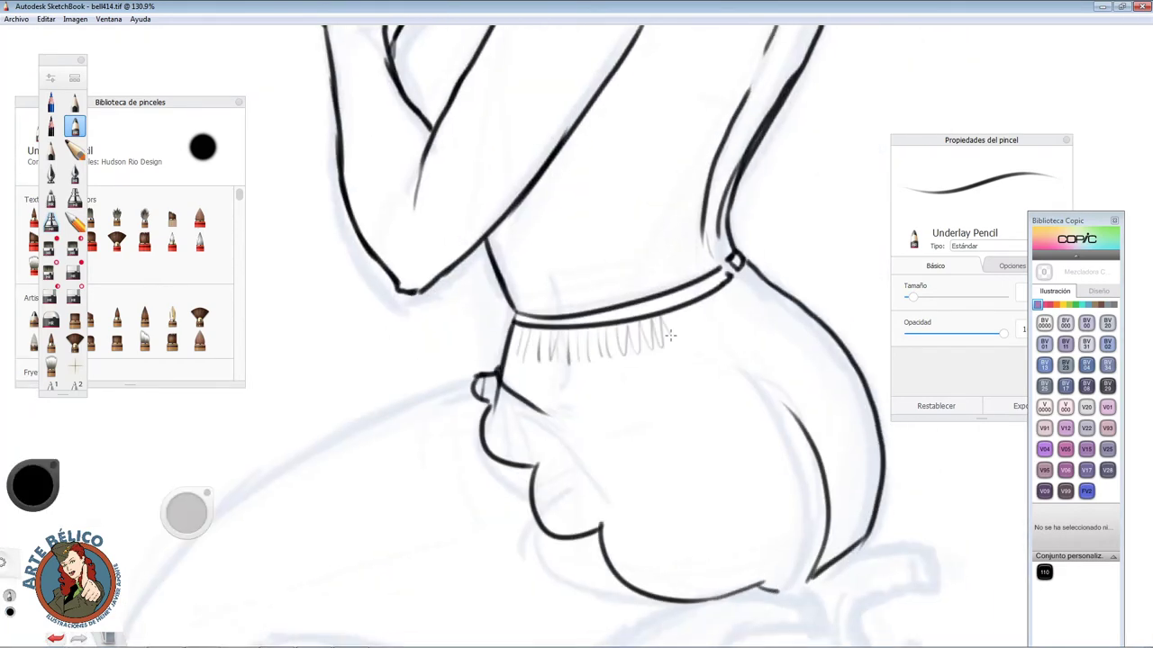
Step: Ink the waistband hatching, the shorts' pocket and fold lines, and the belly line
left_click_drag(720, 297, 725, 322)
scroll(720, 297, "down", 1)
scroll(685, 315, "down", 2)
scroll(621, 270, "up", 3)
left_click_drag(626, 266, 577, 325)
left_click_drag(621, 209, 626, 302)
mouse_move(804, 282)
left_mouse_down()
mouse_move(792, 464)
mouse_move(540, 360)
left_mouse_up()
Step: Ink the scalloped pocket edge and the long contours of both legs
left_click_drag(33, 485, 241, 349)
left_click_drag(702, 116, 378, 466)
left_click_drag(459, 371, 873, 401)
left_click_drag(379, 468, 905, 497)
scroll(528, 407, "down", 3)
scroll(527, 406, "up", 3)
mouse_move(667, 331)
left_mouse_down()
mouse_move(592, 355)
mouse_move(643, 371)
mouse_move(716, 468)
mouse_move(674, 369)
left_mouse_up()
Step: Ink the shoe heel, sole shapes, heel cap and toe ovals
mouse_move(681, 326)
left_mouse_down()
mouse_move(733, 283)
mouse_move(720, 361)
mouse_move(766, 455)
left_mouse_up()
left_click_drag(567, 326, 648, 423)
left_click_drag(524, 360, 566, 377)
left_click_drag(721, 478, 599, 432)
left_click_drag(528, 368, 602, 405)
key("ctrl+z")
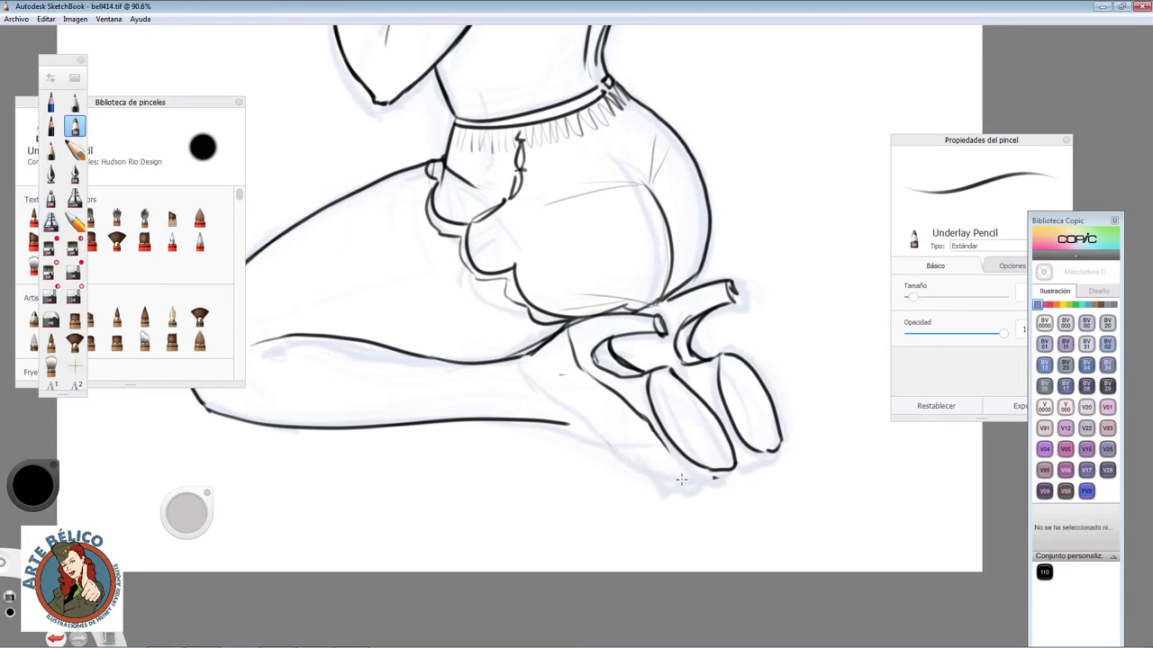
Step: Ink the other shoe's toe and top edge from a rotated view
left_click_drag(747, 309, 509, 292)
mouse_move(396, 420)
left_mouse_down()
mouse_move(477, 328)
mouse_move(576, 287)
left_mouse_up()
left_click_drag(408, 439, 401, 486)
left_click_drag(576, 281, 469, 335)
left_click_drag(501, 288, 414, 369)
key("ctrl+z")
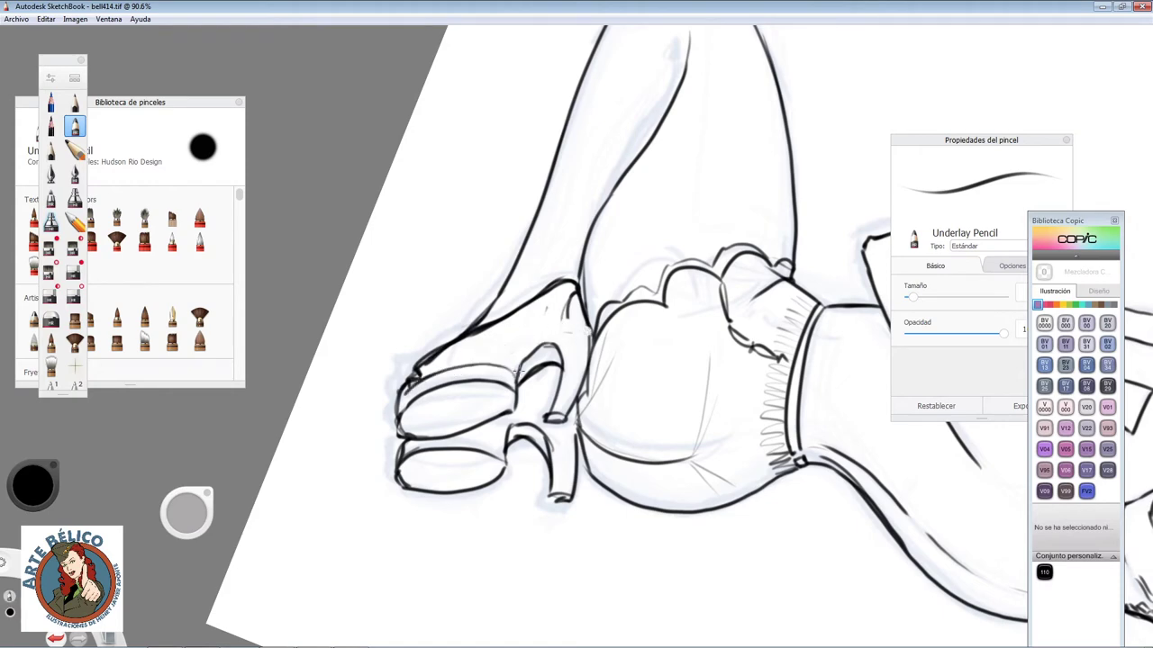
Step: Lighten part of the ruffle edge, fit the whole figure in view and enlarge the brush
mouse_move(643, 334)
left_mouse_down()
mouse_move(546, 288)
mouse_move(468, 339)
left_mouse_up()
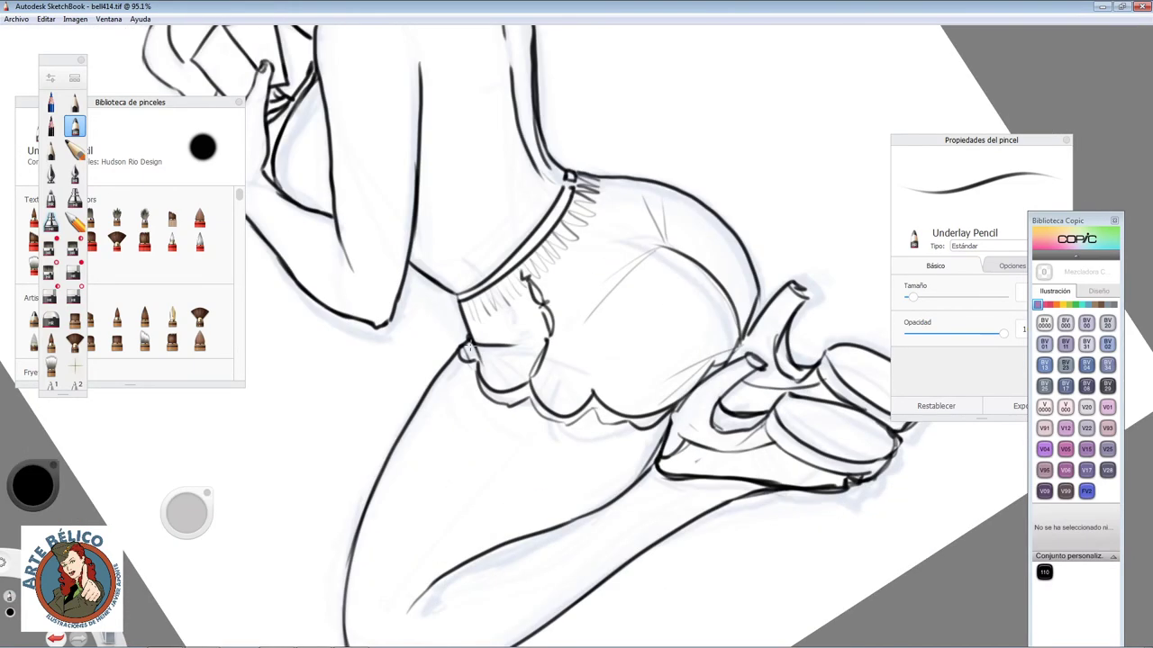
left_click_drag(531, 277, 543, 342)
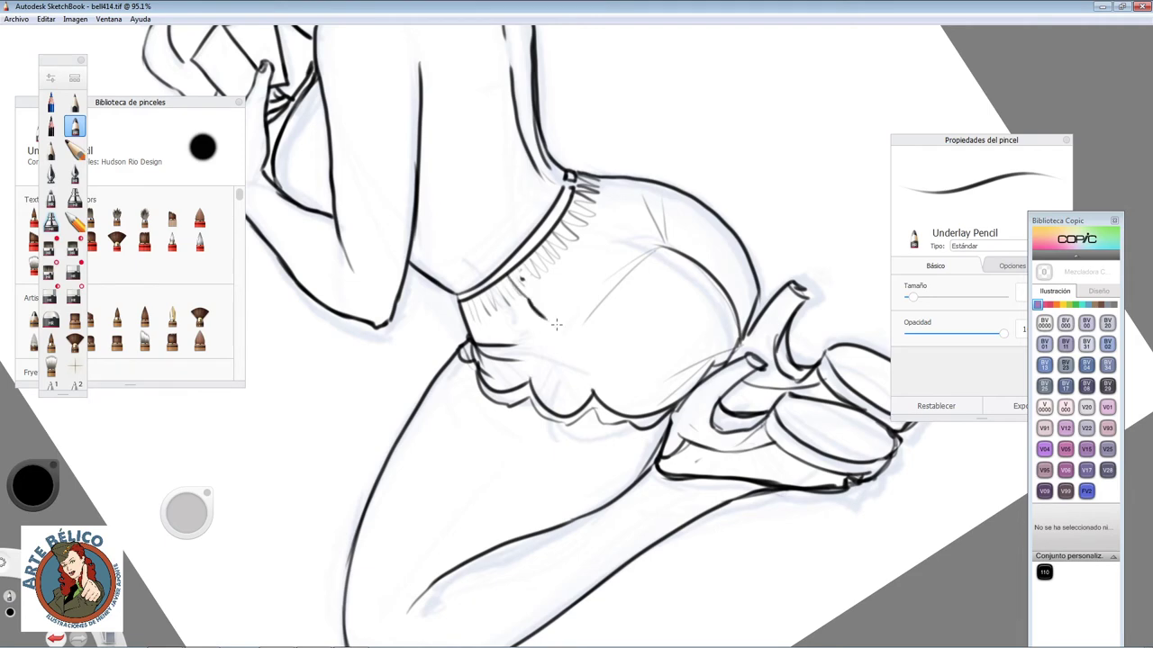
mouse_move(698, 259)
left_mouse_down()
mouse_move(566, 226)
mouse_move(510, 148)
left_mouse_up()
key("Home")
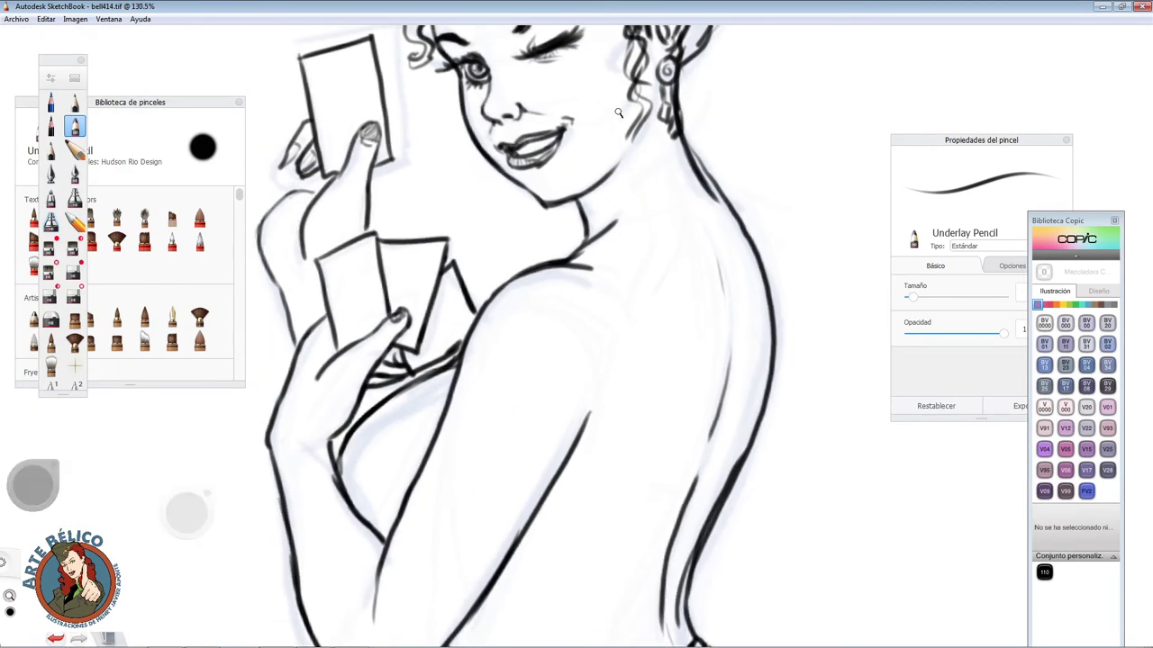
key("]")
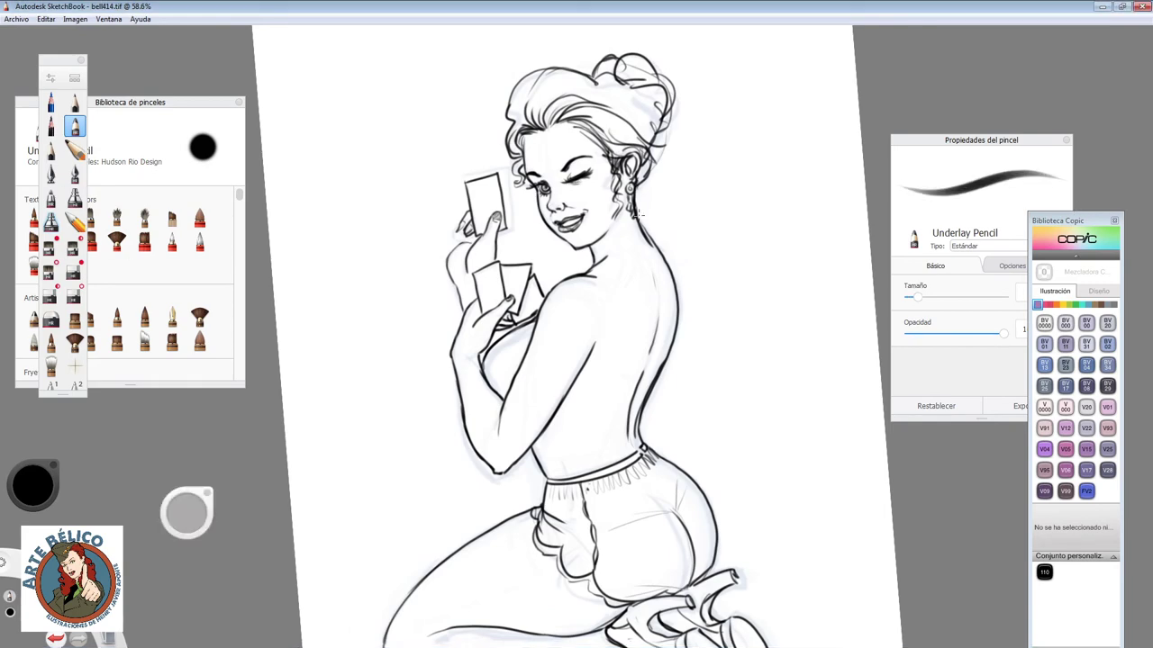
Step: Trace bold outlines over the hair top, neck, shoulder, card hand and top card
left_click_drag(637, 52, 505, 121)
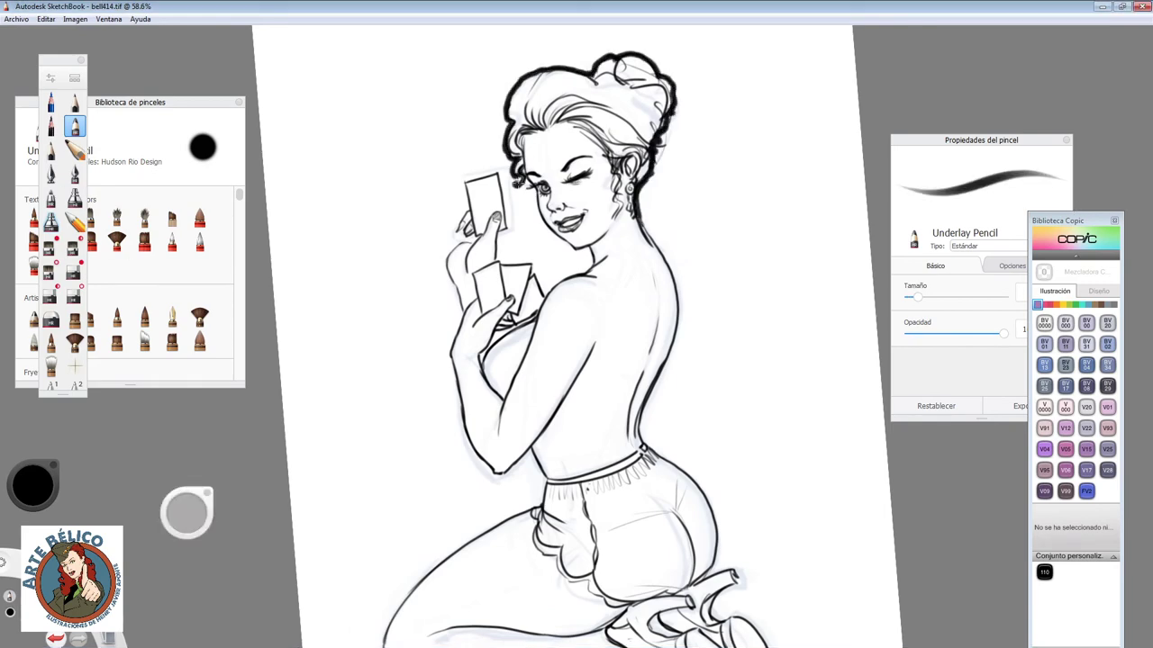
scroll(539, 221, "up", 5)
left_click_drag(631, 196, 562, 302)
left_click_drag(558, 360, 355, 157)
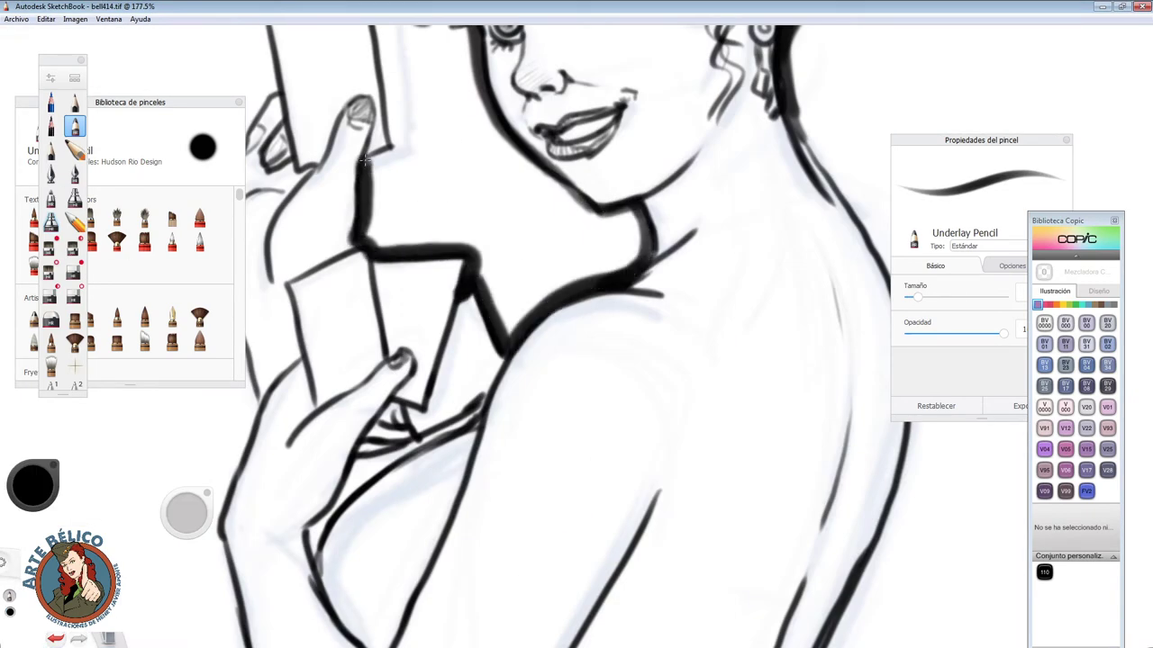
scroll(454, 270, "down", 3)
left_click_drag(456, 268, 402, 244)
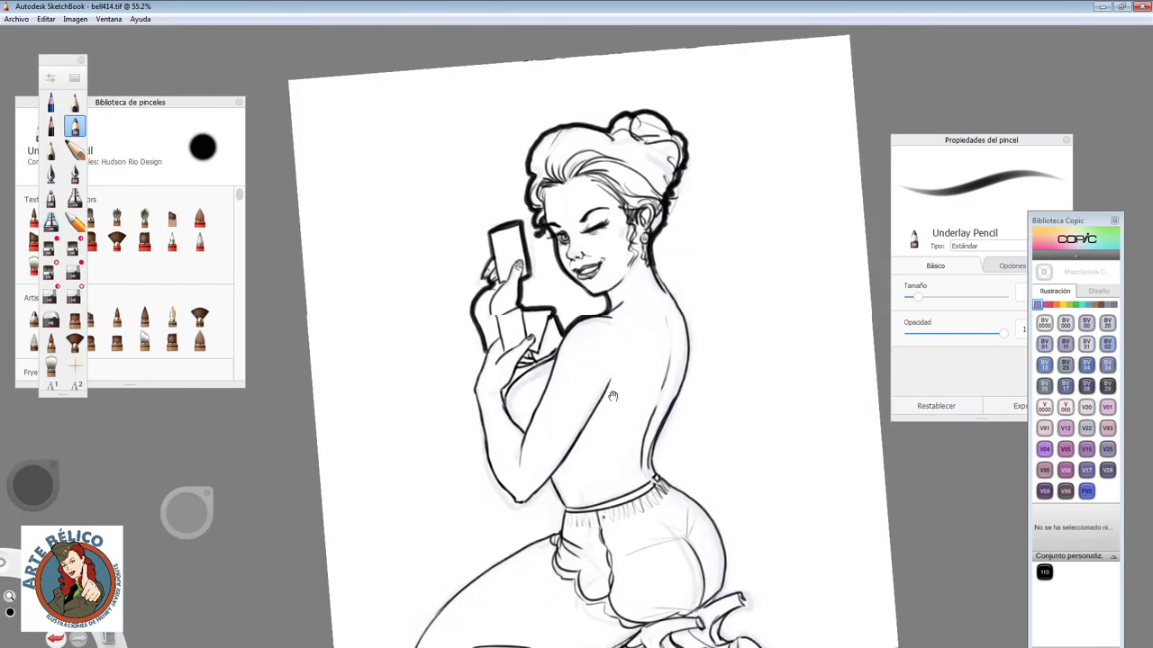
Step: Thicken the outline along the arm, side and back
left_click_drag(513, 243, 575, 207)
mouse_move(464, 201)
left_mouse_down()
mouse_move(451, 296)
mouse_move(529, 450)
mouse_move(585, 496)
left_mouse_up()
mouse_move(725, 63)
left_mouse_down()
mouse_move(785, 216)
mouse_move(720, 393)
left_mouse_up()
scroll(672, 420, "down", 4)
scroll(672, 420, "up", 3)
Step: Trace bold outlines along the thigh, knee, shin, fingers, foot and hip, then select Lápiz copia
mouse_move(661, 287)
left_mouse_down()
mouse_move(512, 477)
mouse_move(914, 475)
left_mouse_up()
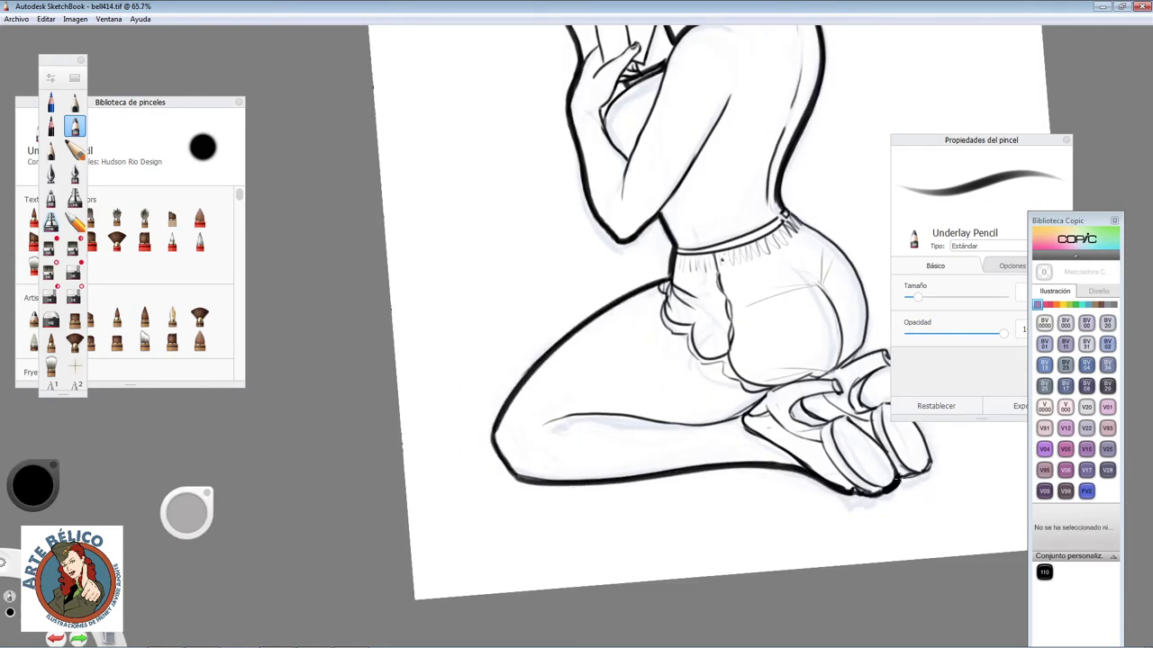
scroll(684, 378, "up", 2)
left_click_drag(594, 364, 630, 430)
left_click_drag(613, 424, 698, 500)
left_click_drag(576, 369, 637, 360)
mouse_move(491, 135)
left_mouse_down()
mouse_move(594, 253)
mouse_move(576, 374)
left_mouse_up()
scroll(571, 334, "down", 4)
scroll(582, 129, "up", 5)
left_click(75, 102)
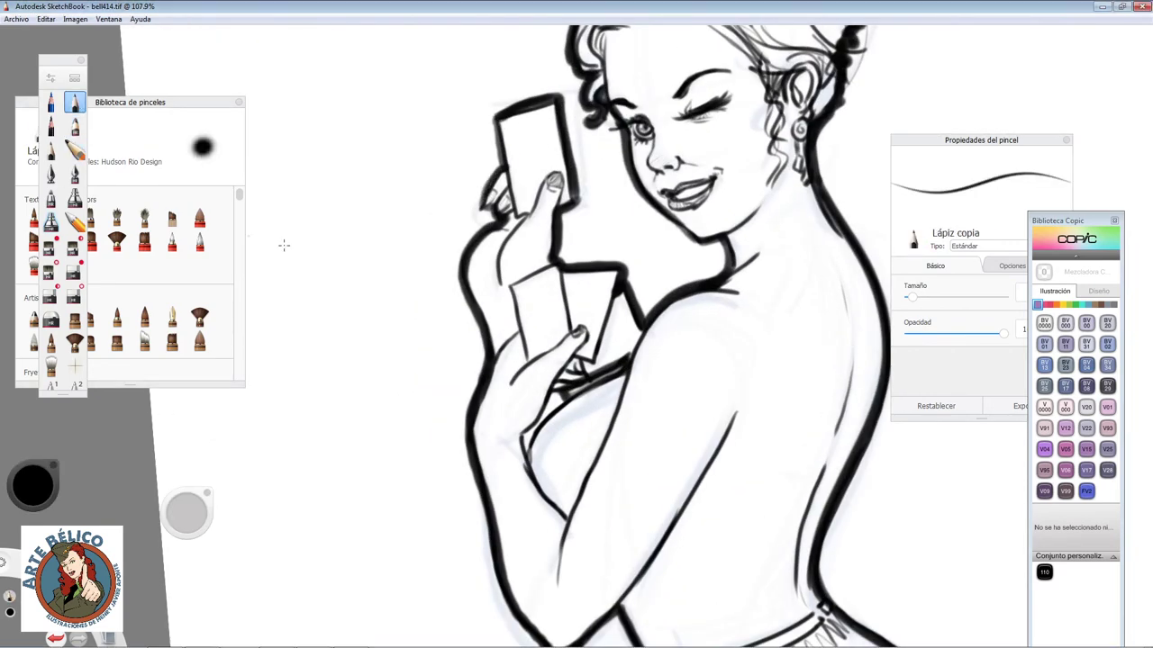
Step: Draw a heart on the top card, a hatched spade on the lower card and a club on the third
scroll(553, 149, "up", 3)
left_click_drag(506, 155, 517, 148)
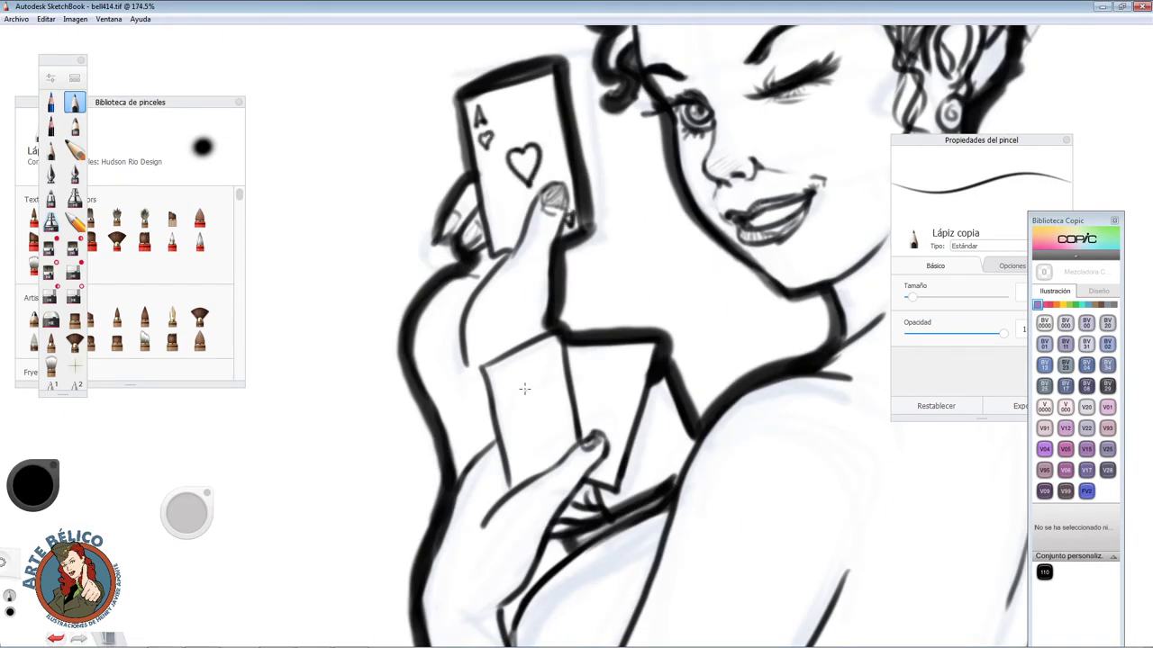
left_click_drag(529, 399, 546, 451)
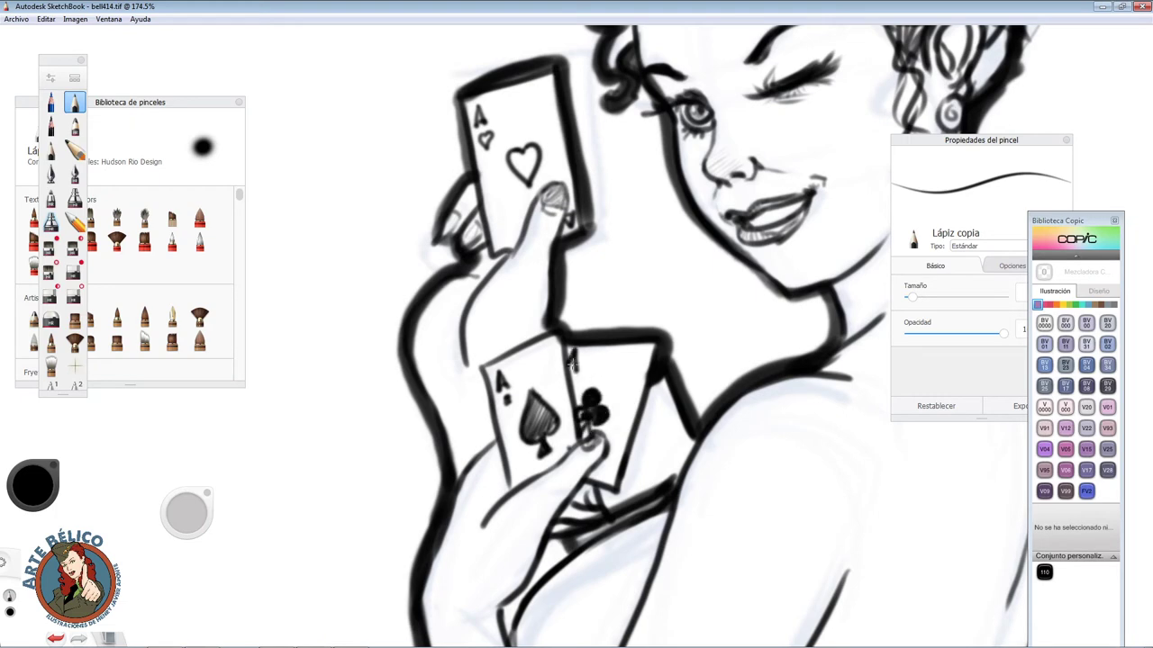
mouse_move(641, 448)
left_mouse_down()
mouse_move(667, 441)
mouse_move(944, 32)
left_mouse_up()
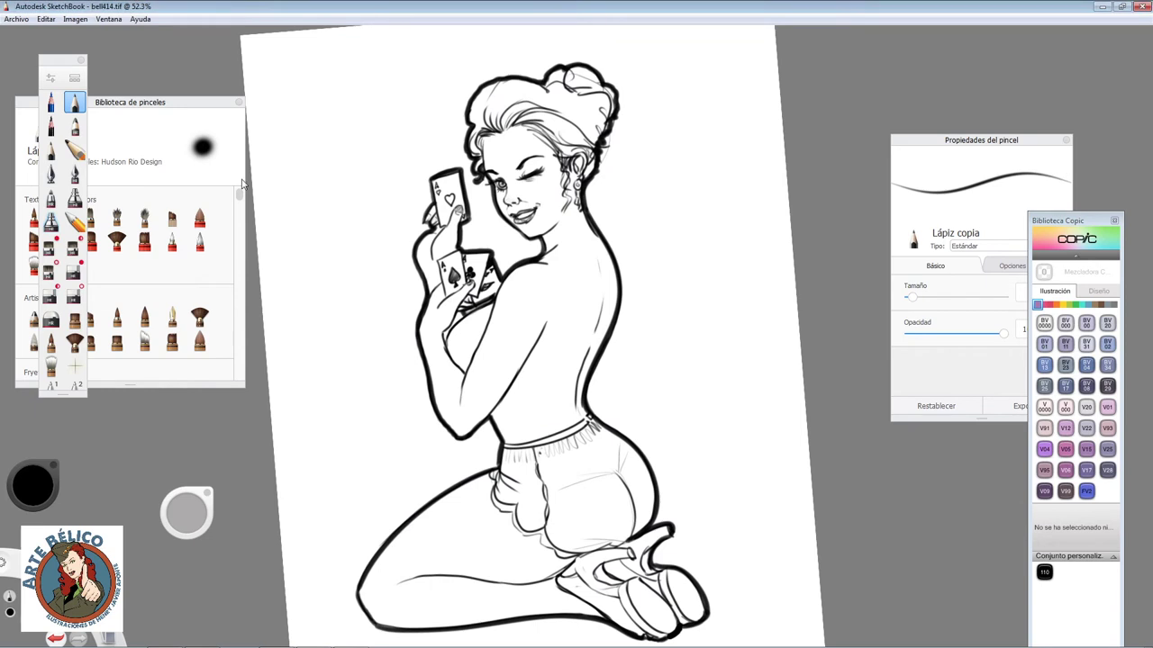
Step: Choose the Broad Tip watercolour brush with the YR000 Silk skin colour
left_click(96, 210)
left_click(1055, 304)
left_click(1043, 322)
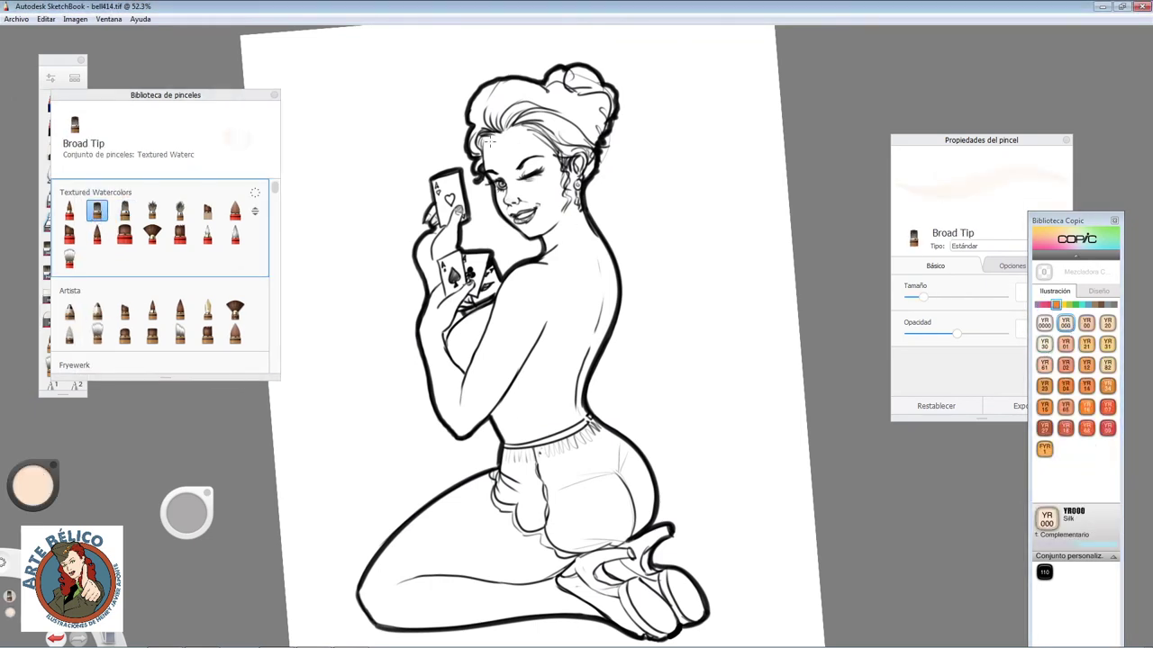
Step: Paint peach watercolour skin over the forehead, cheeks and face with a wider brush
left_click(75, 319)
left_click_drag(490, 140, 493, 173)
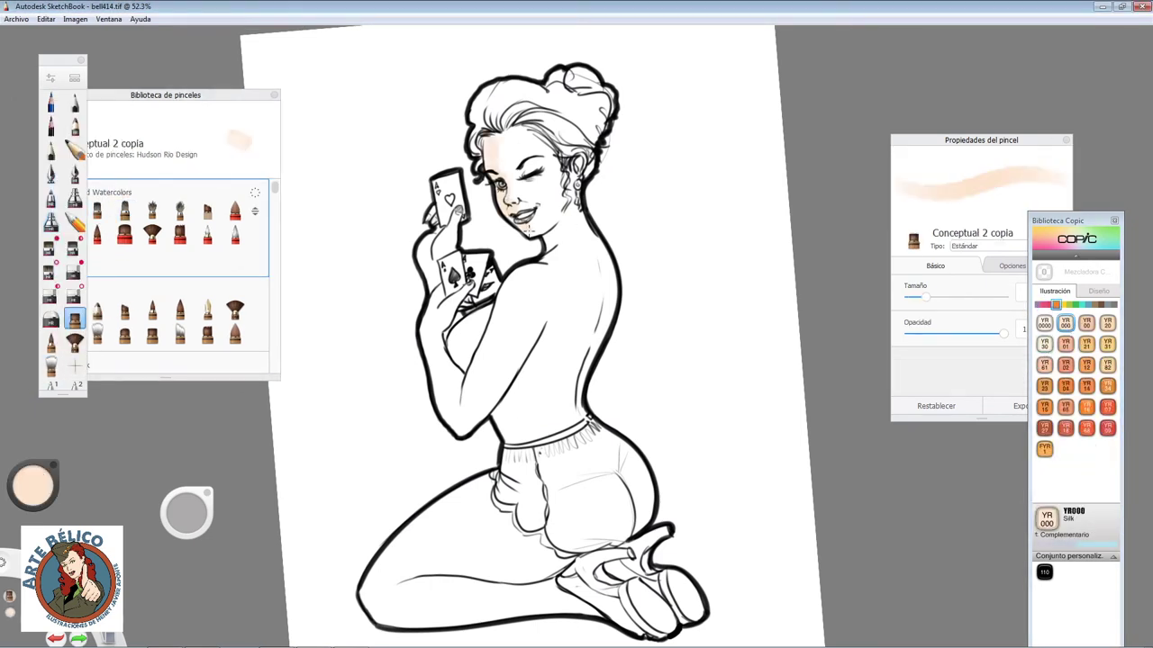
left_click_drag(558, 194, 531, 148)
left_click_drag(918, 296, 941, 296)
left_click_drag(527, 144, 509, 207)
mouse_move(563, 171)
left_mouse_down()
mouse_move(567, 238)
mouse_move(469, 360)
left_mouse_up()
Step: Extend the peach skin tone over the torso, back, arm, thigh and lower leg
left_click_drag(531, 288, 468, 423)
mouse_move(594, 252)
left_mouse_down()
mouse_move(558, 424)
mouse_move(563, 239)
left_mouse_up()
mouse_move(464, 428)
left_mouse_down()
mouse_move(430, 293)
mouse_move(454, 396)
left_mouse_up()
left_click_drag(449, 293, 438, 254)
mouse_move(487, 482)
left_mouse_down()
mouse_move(373, 595)
mouse_move(536, 495)
left_mouse_up()
left_click_drag(370, 612, 594, 581)
left_click_drag(414, 608, 549, 590)
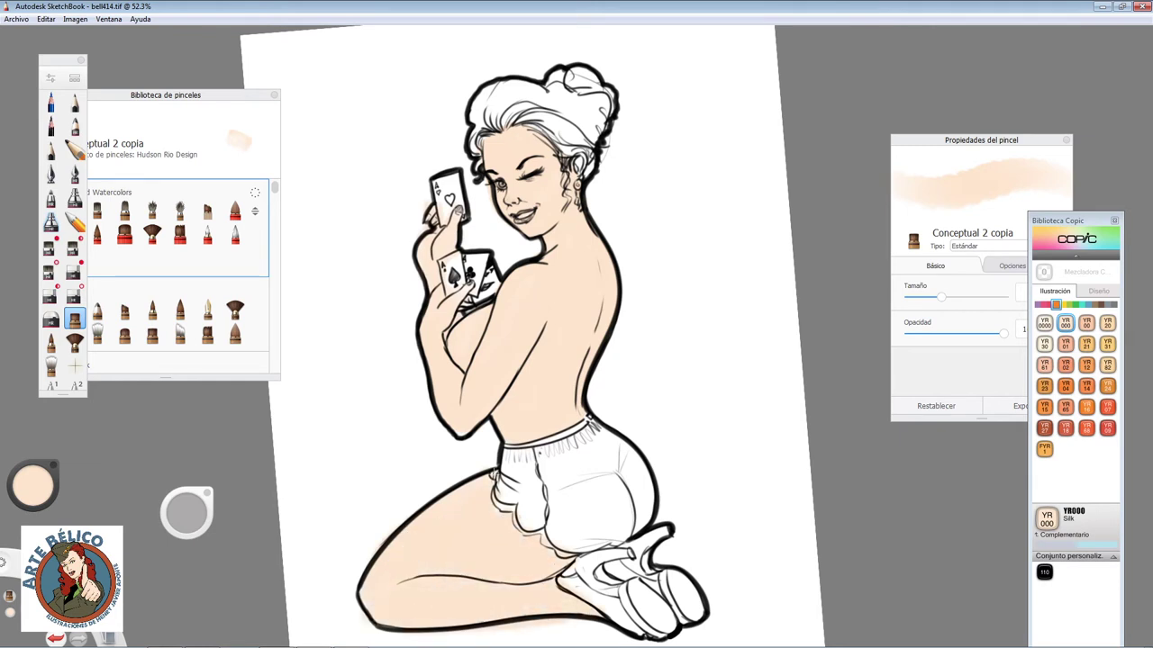
Step: Shade down the back and below the shorts with YR00 Powder Pink
left_click(1043, 323)
left_click(1086, 323)
mouse_move(557, 135)
left_mouse_down()
mouse_move(590, 252)
mouse_move(599, 432)
left_mouse_up()
key("ctrl+z")
key("ctrl+z")
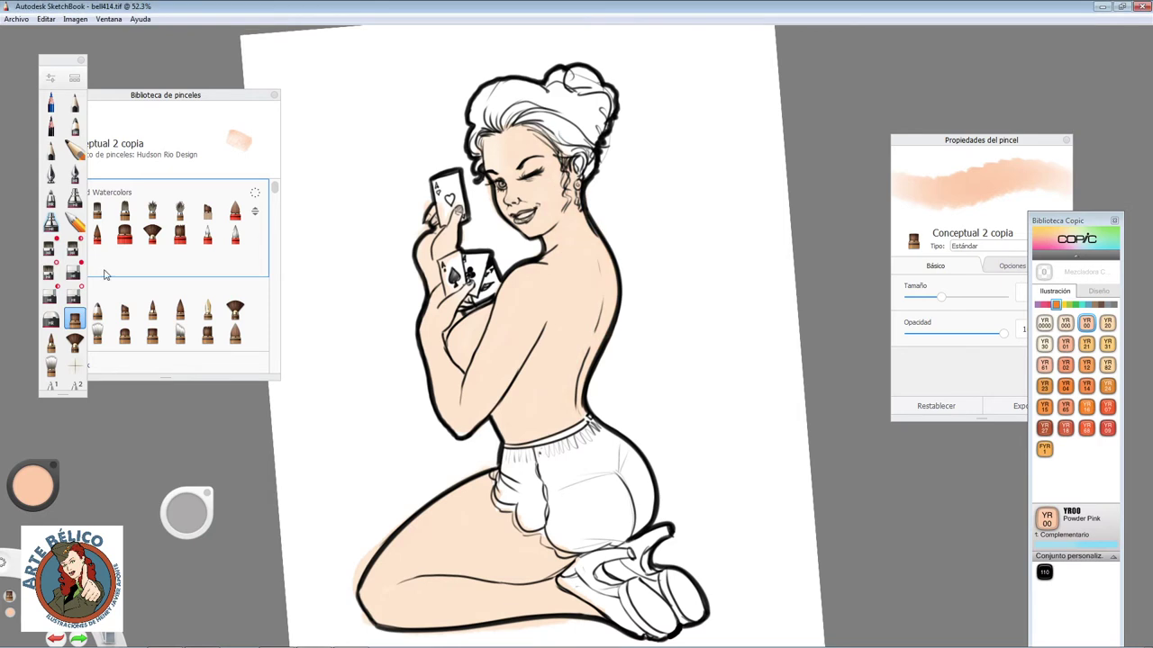
mouse_move(554, 148)
left_mouse_down()
mouse_move(565, 261)
mouse_move(513, 441)
left_mouse_up()
left_click_drag(572, 279, 540, 423)
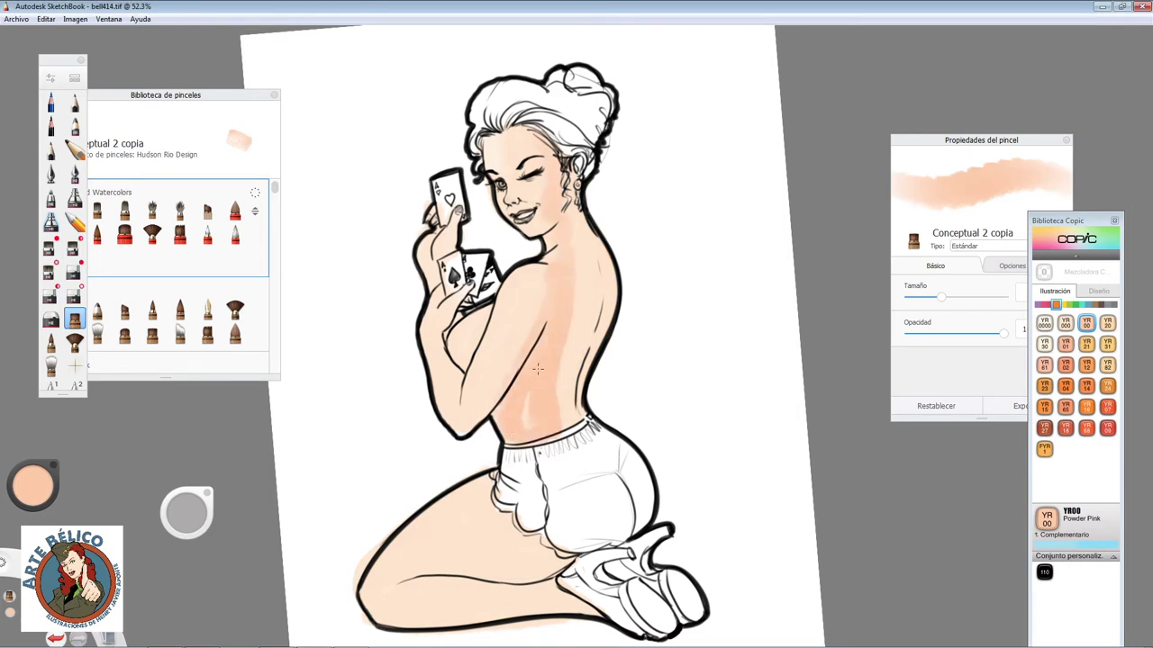
left_click_drag(581, 221, 576, 333)
left_click_drag(531, 544, 493, 575)
left_click_drag(567, 533, 544, 577)
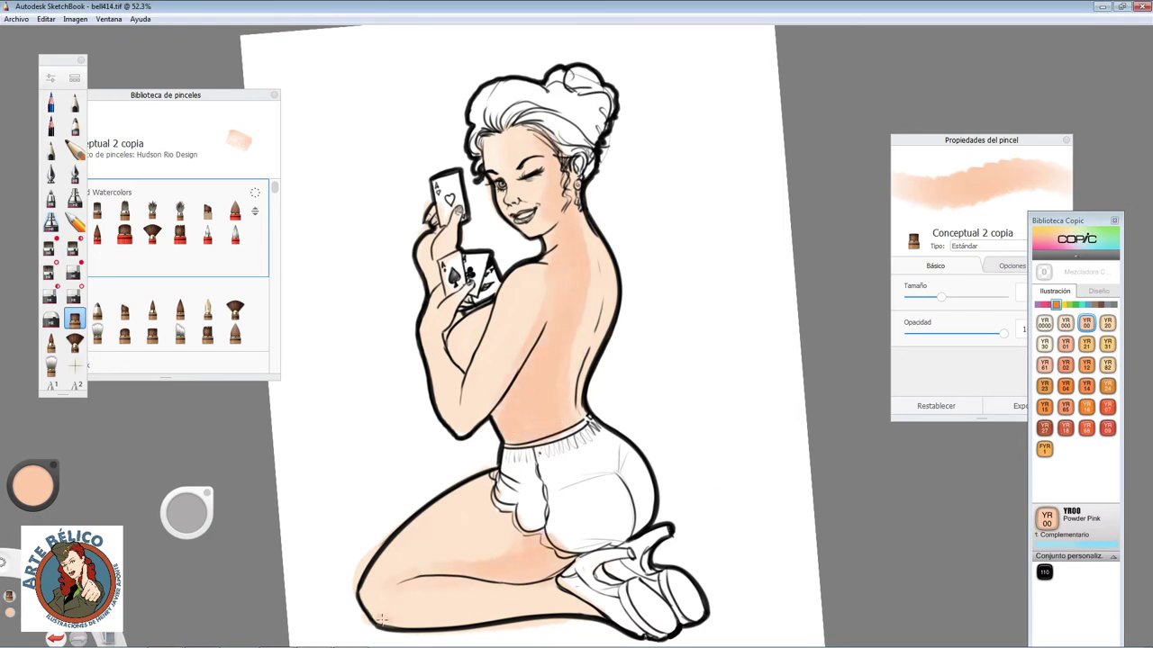
Step: Add YR01 Peach Puff and YR02 Light Orange shading on the arm, thigh, knee and back
left_click(1044, 343)
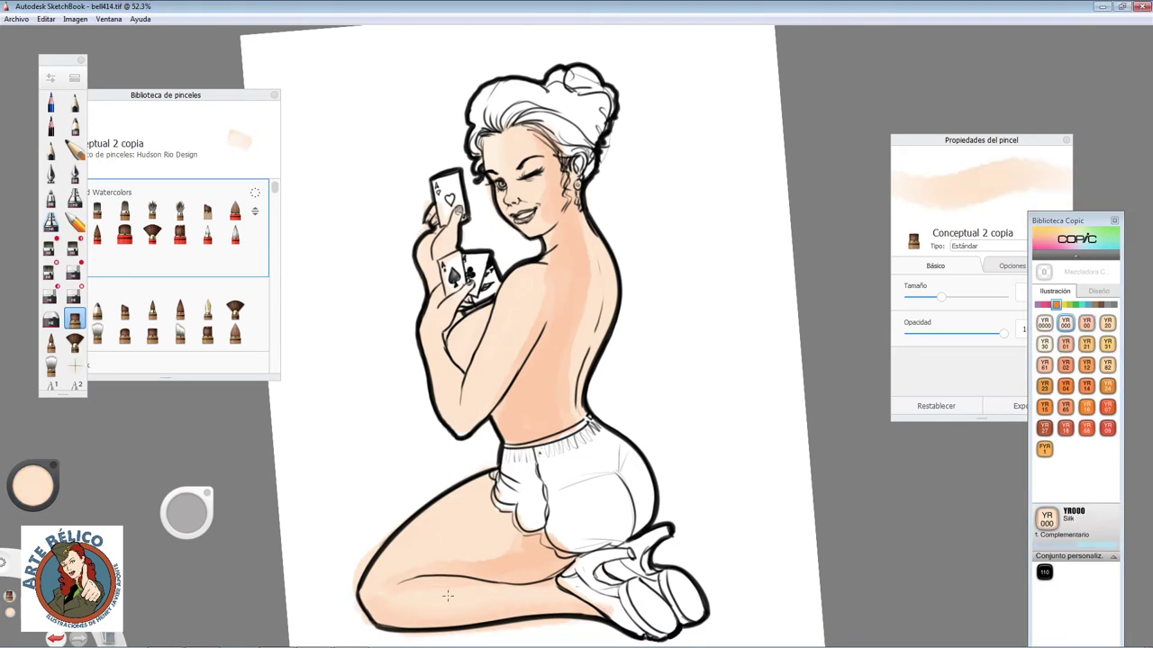
left_click(1067, 344)
left_click_drag(422, 401, 431, 252)
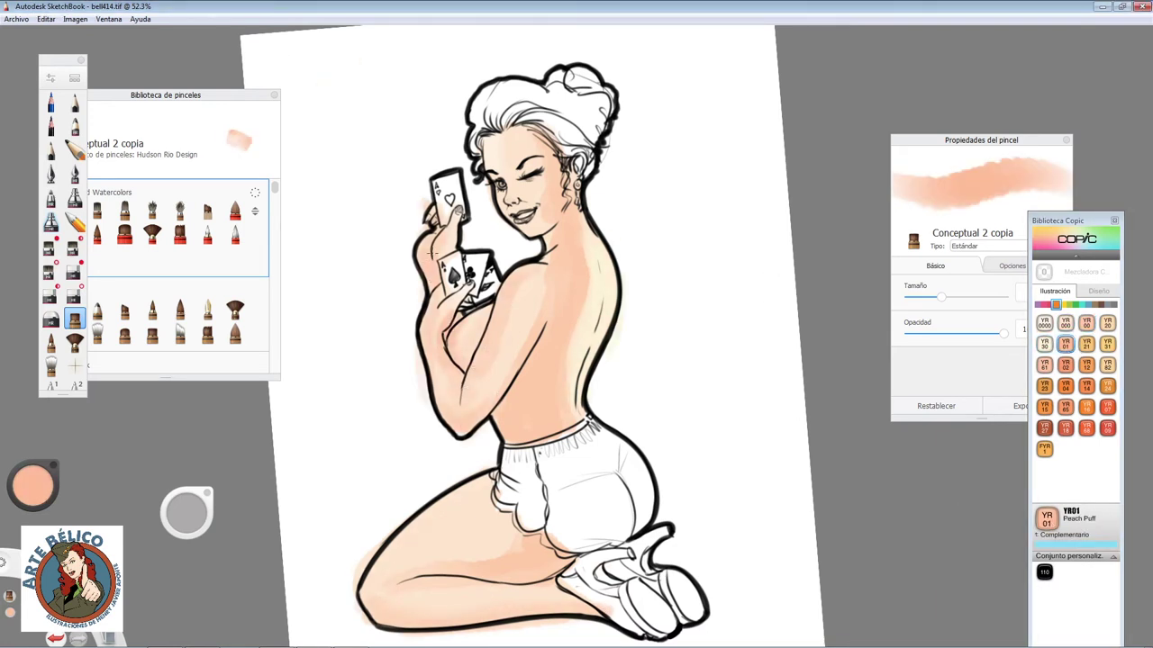
left_click(50, 365)
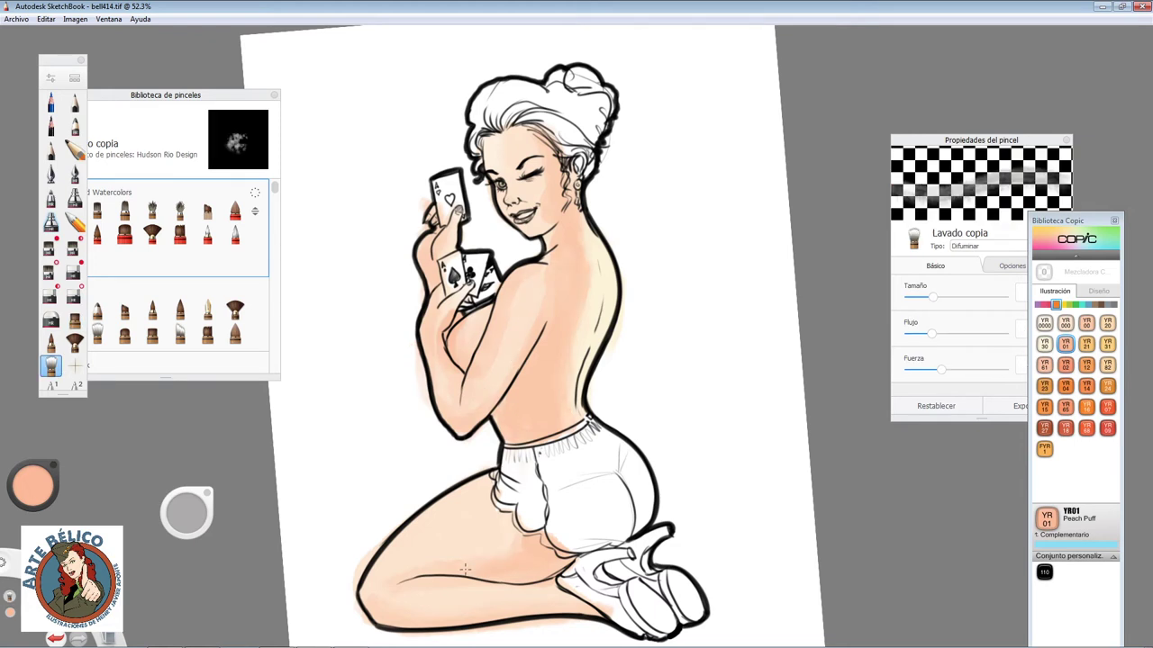
left_click(1065, 364)
left_click(96, 211)
left_click_drag(568, 575, 387, 585)
left_click_drag(411, 624, 365, 590)
left_click_drag(605, 265, 582, 422)
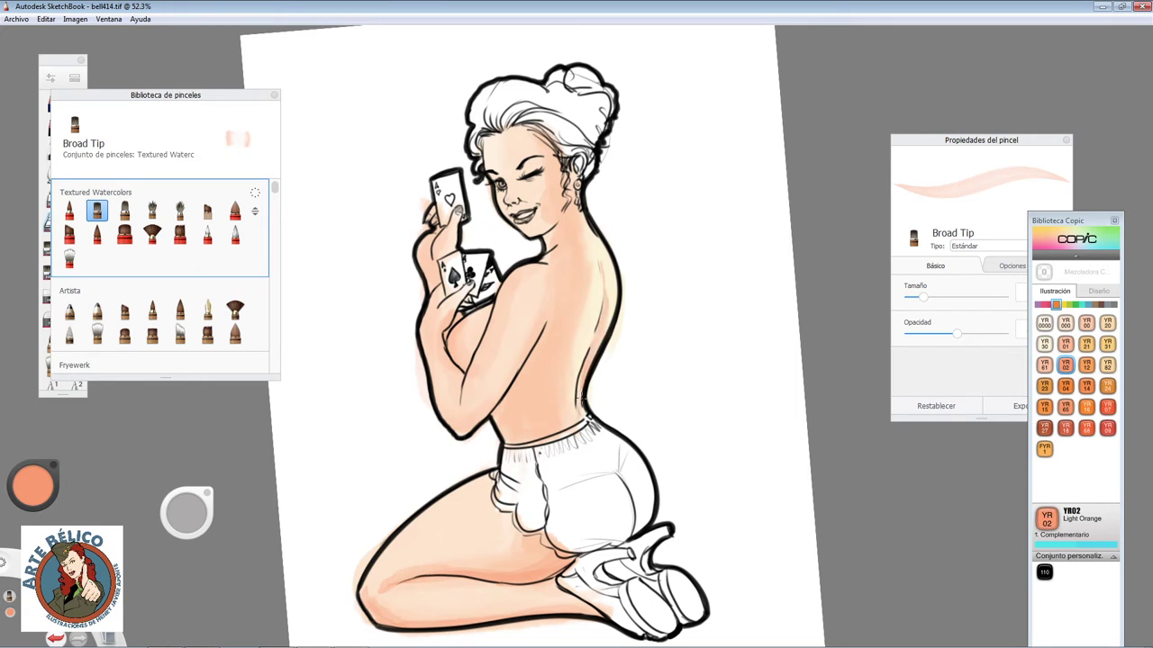
Step: Wash the hair in Y21 yellow with a larger glazing brush, then pick Y28 gold
left_click_drag(202, 514, 236, 514)
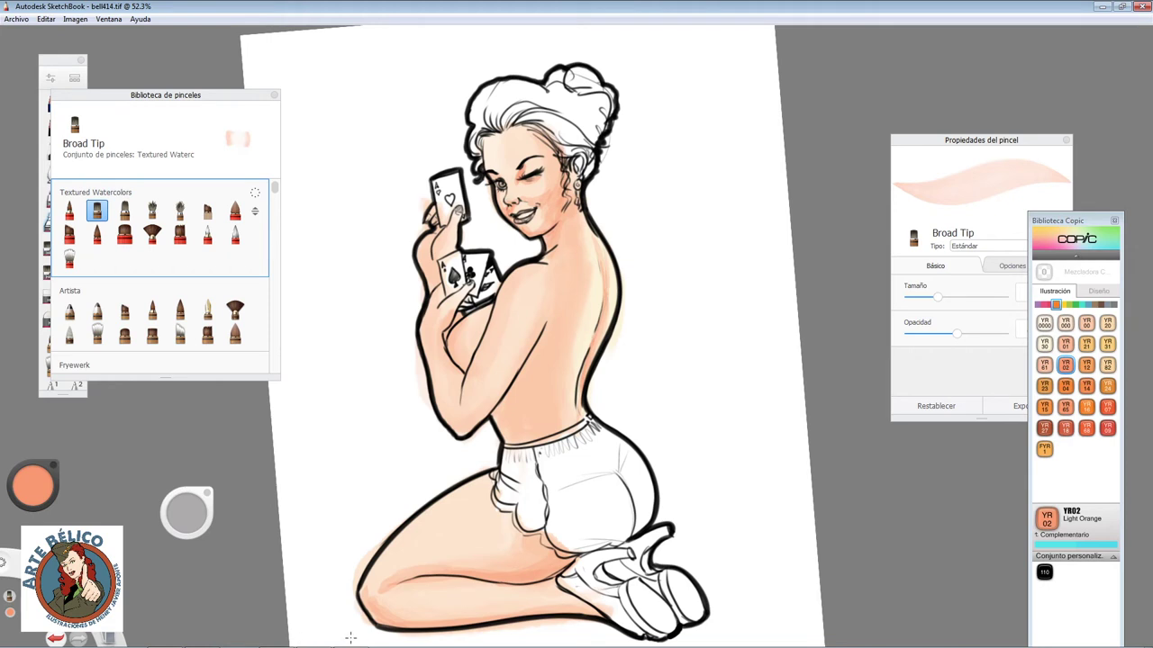
left_click(1063, 306)
left_click(1044, 343)
left_click(51, 342)
mouse_move(493, 90)
left_mouse_down()
mouse_move(479, 165)
mouse_move(577, 144)
left_mouse_up()
left_click_drag(577, 99, 592, 172)
left_click_drag(550, 72, 607, 99)
mouse_move(504, 85)
left_mouse_down()
mouse_move(563, 122)
mouse_move(522, 126)
mouse_move(586, 163)
mouse_move(598, 90)
mouse_move(554, 121)
mouse_move(581, 171)
left_mouse_up()
left_click(1065, 406)
Step: Add darker brown shadow strokes in the hair
left_click(479, 153, "alt")
left_click_drag(558, 104, 594, 170)
scroll(483, 185, "up", 5)
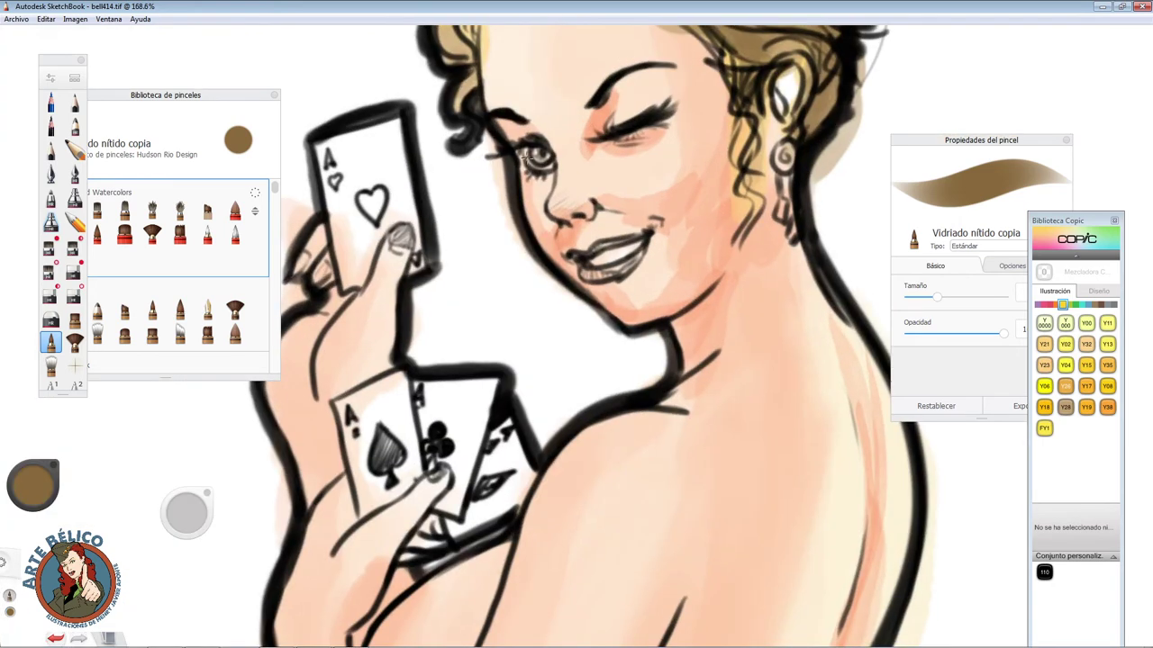
Step: Colour the iris YG23 New Leaf green and the lips R08 Vermilion with a finer brush
left_click(1069, 304)
left_click(1086, 365)
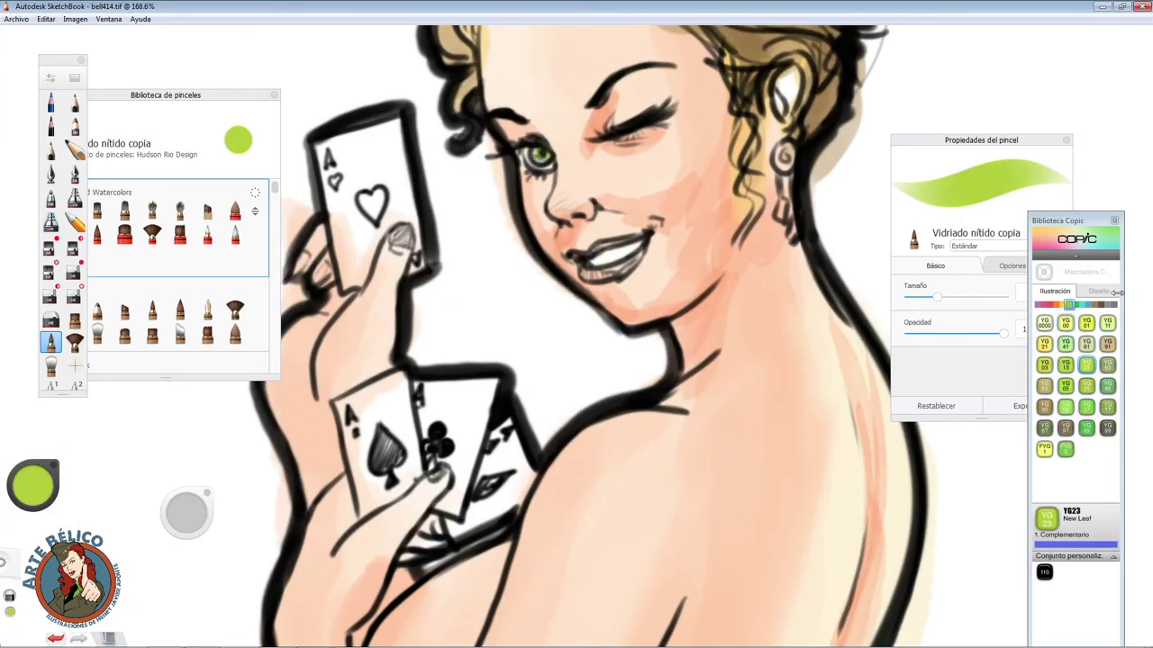
left_click(1049, 304)
left_click(1065, 449)
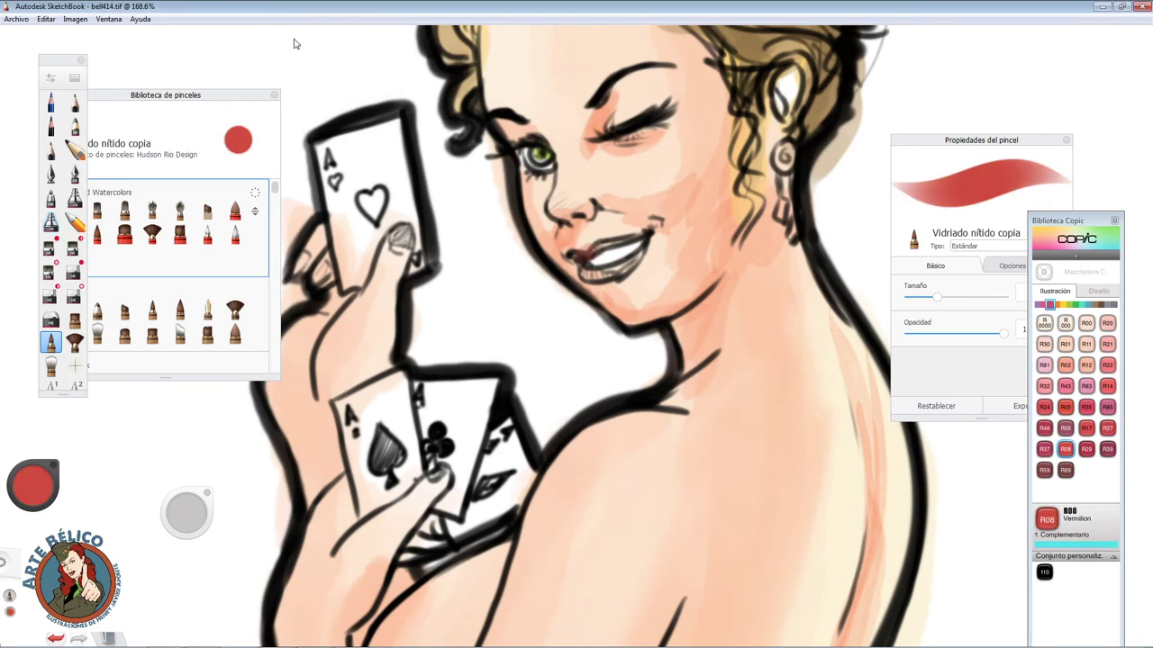
key("ctrl+z")
left_click_drag(186, 513, 207, 585)
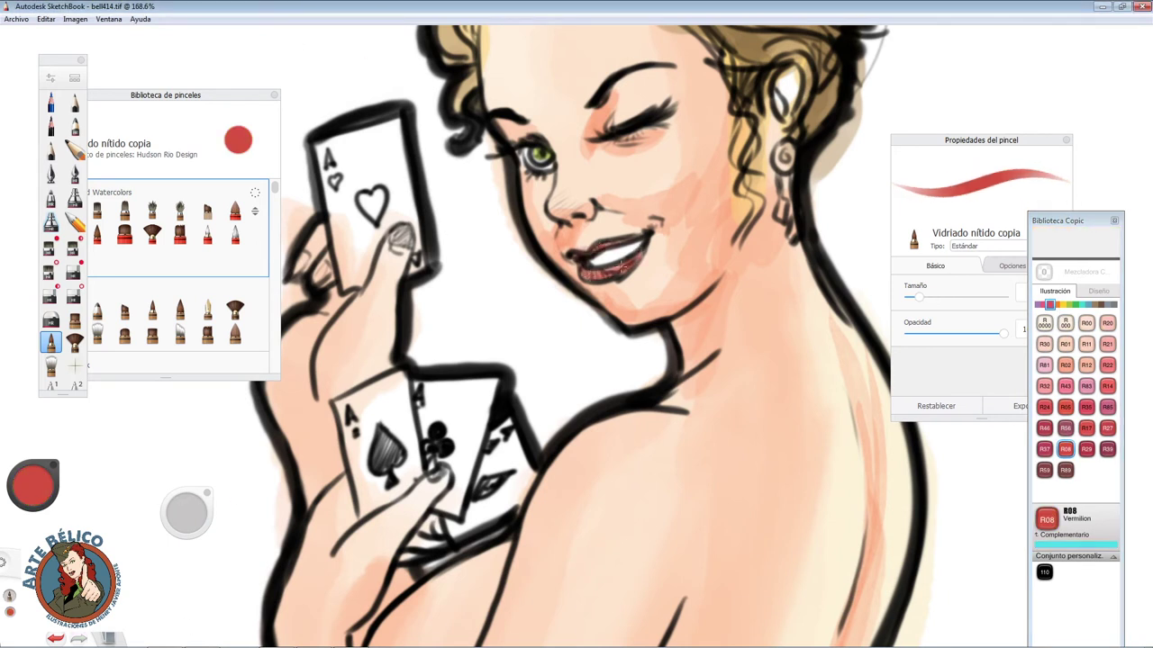
Step: Sample the peach skin tone and pick a Y38 honey orange for the earring
left_click(786, 171, "alt")
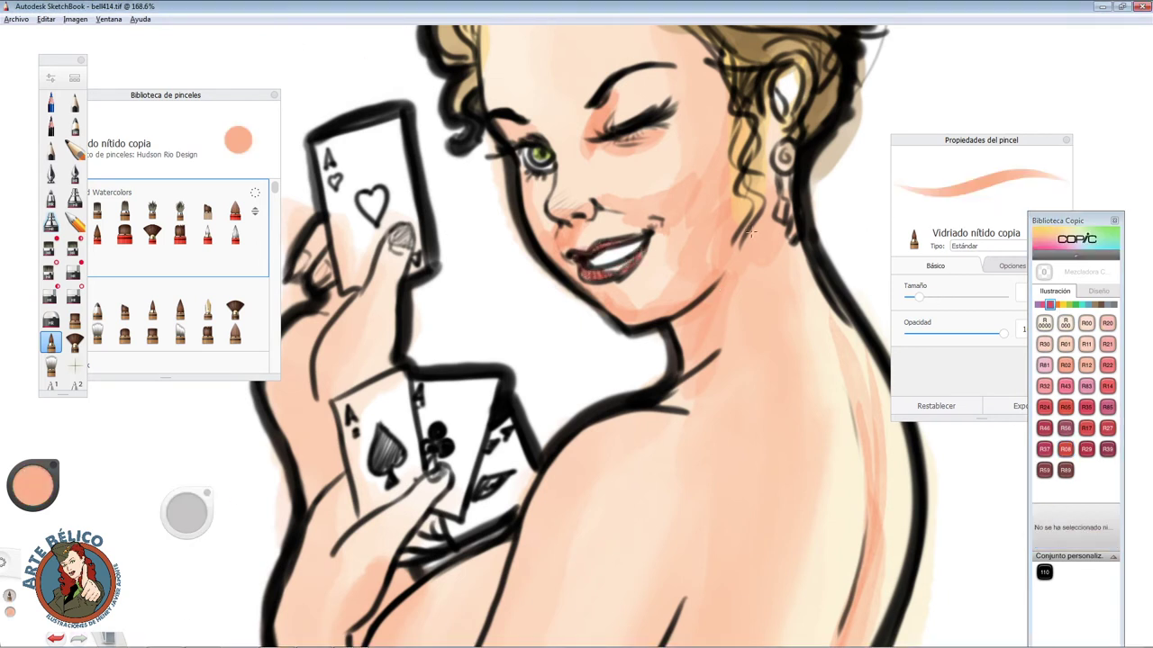
left_click(780, 109, "alt")
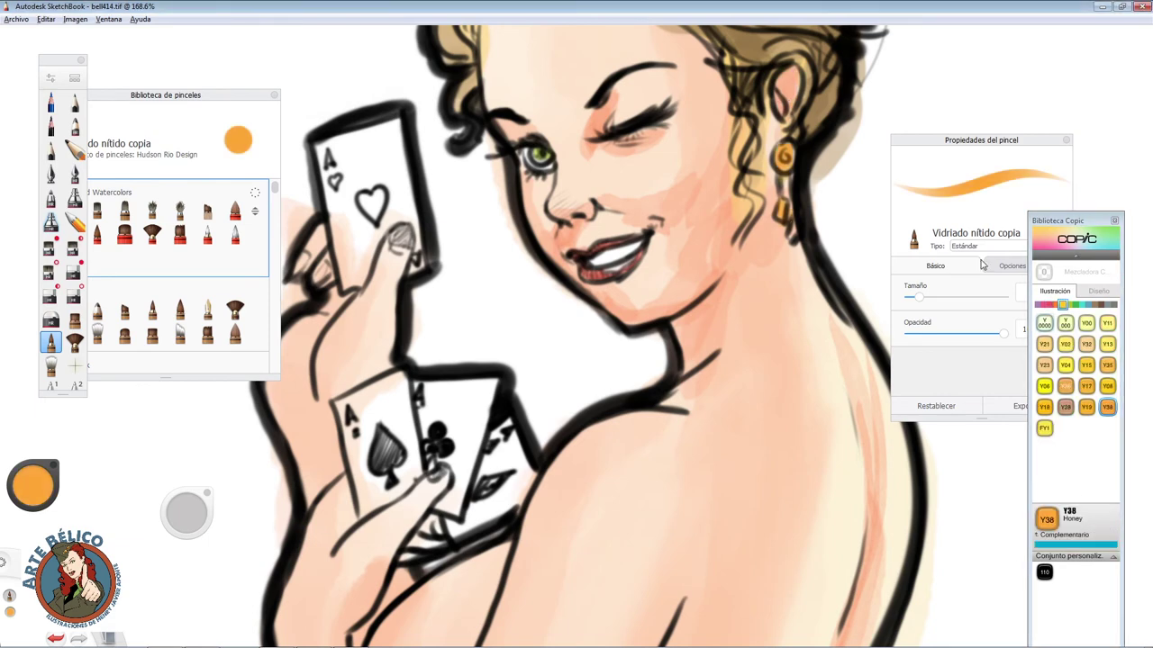
left_click(871, 142, "alt")
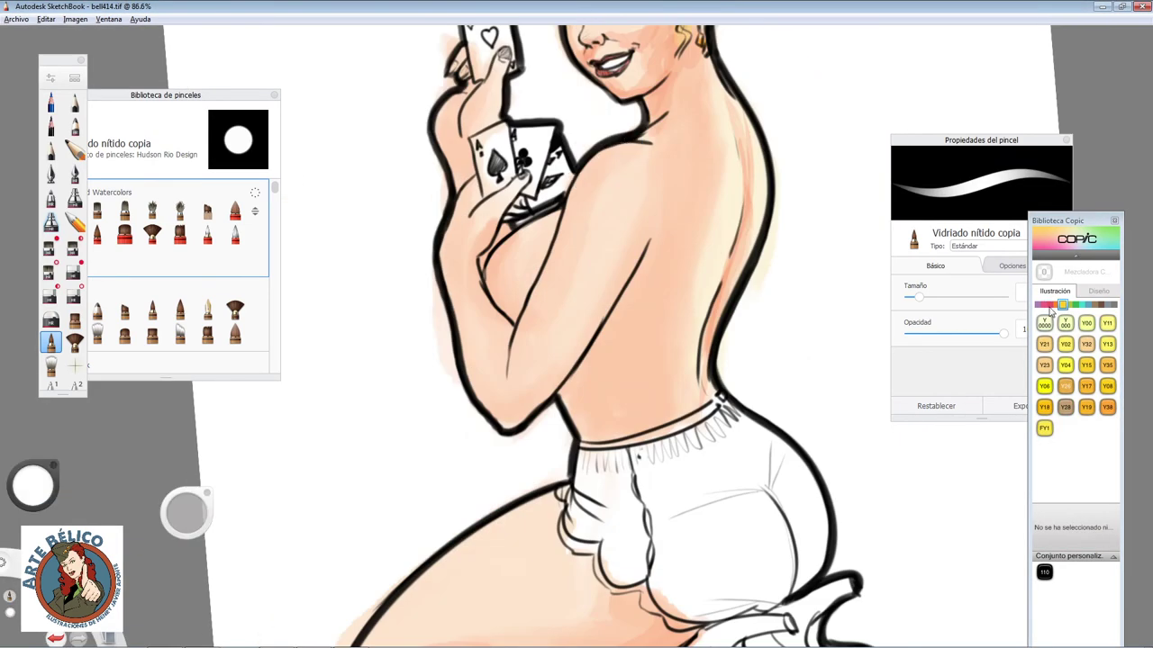
Step: Fill the shorts with R43 Bougainvillaea pink, adding pale highlights on the right hip
left_click_drag(582, 443, 785, 446)
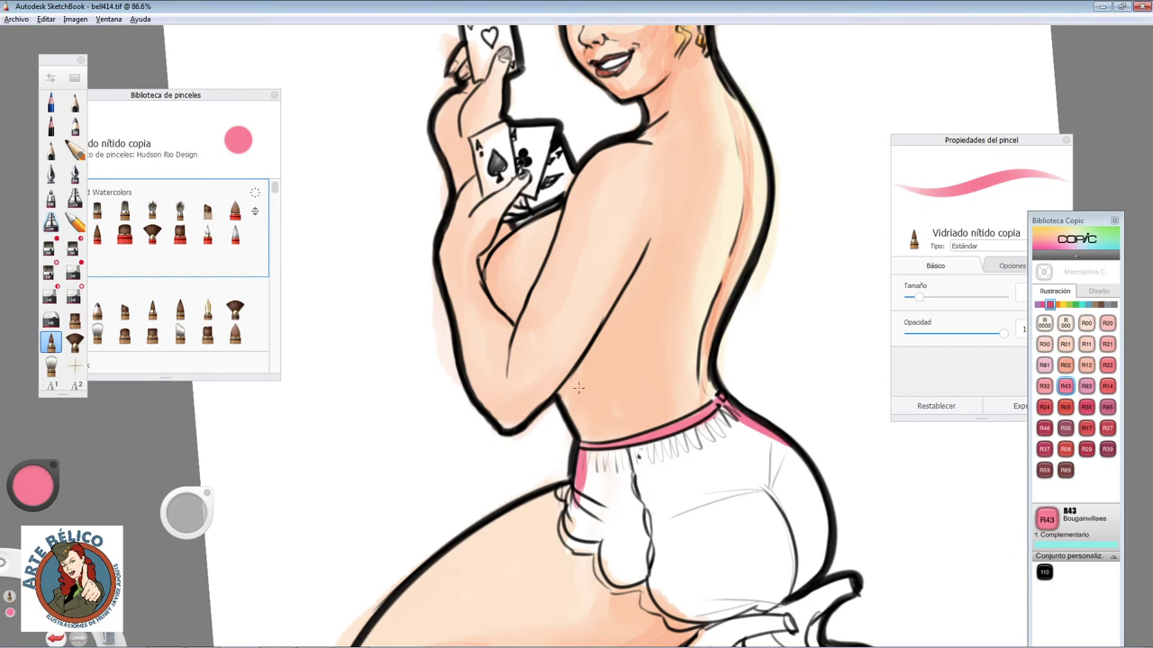
left_click_drag(578, 458, 569, 493)
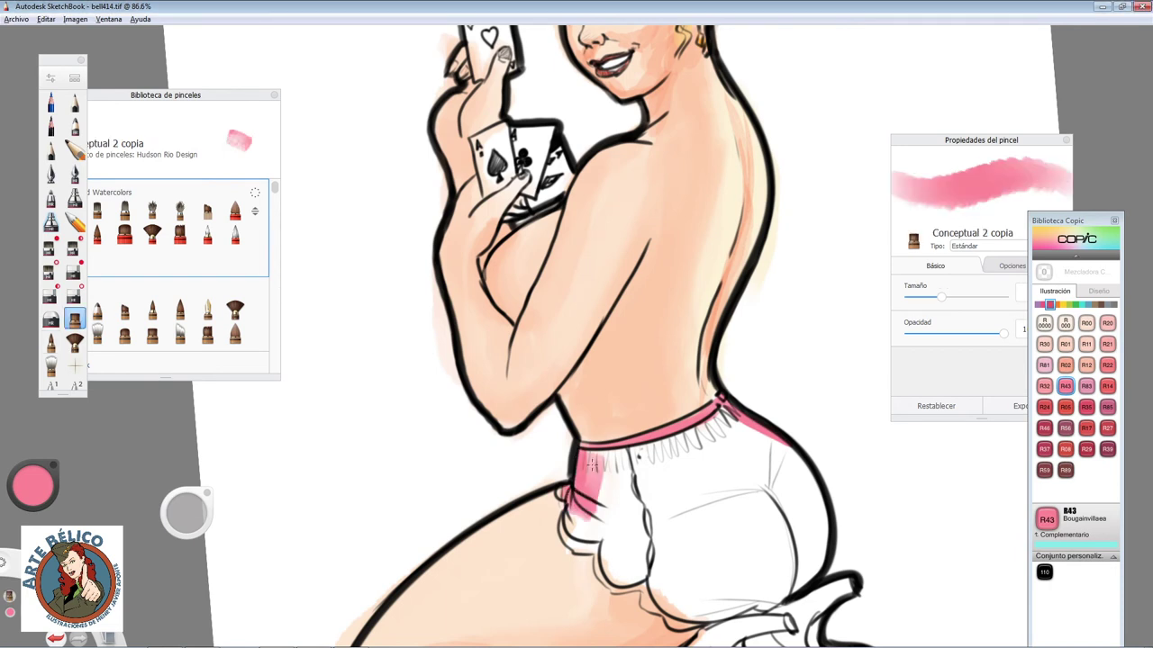
mouse_move(619, 473)
left_mouse_down()
mouse_move(596, 577)
mouse_move(693, 621)
mouse_move(684, 469)
mouse_move(737, 518)
mouse_move(806, 450)
mouse_move(738, 613)
left_mouse_up()
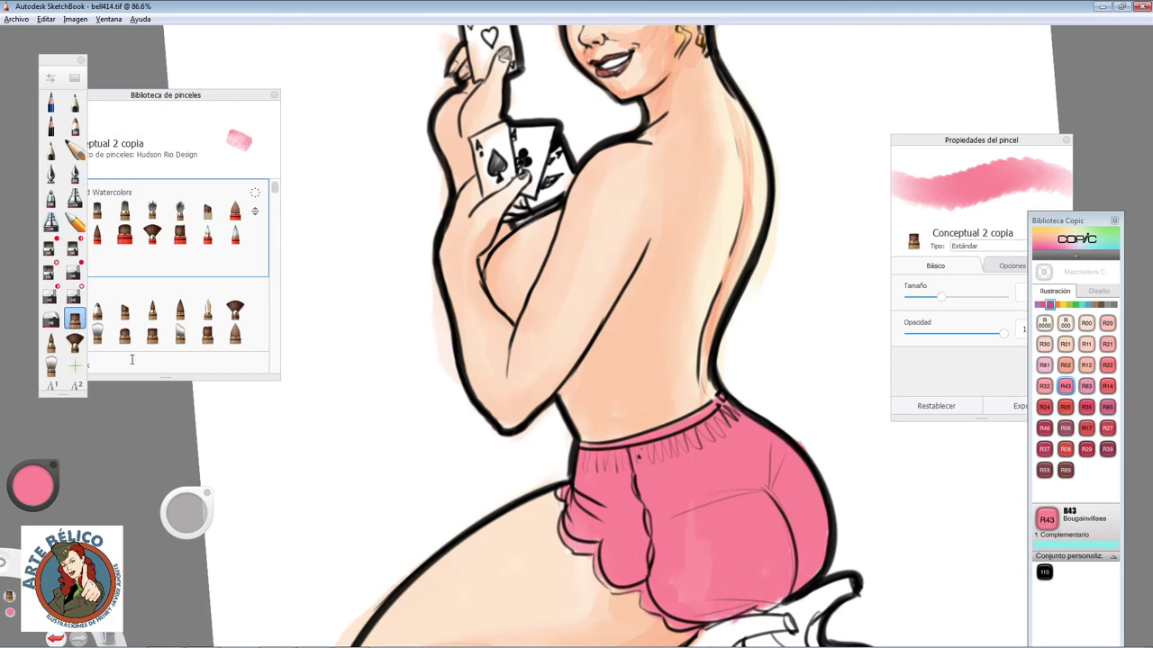
left_click(51, 342)
left_click(1086, 322)
mouse_move(738, 414)
left_mouse_down()
mouse_move(811, 504)
mouse_move(765, 559)
mouse_move(793, 568)
mouse_move(721, 419)
left_mouse_up()
Step: Deepen the folds and shading of the shorts with R35 Coral
left_click(1065, 406)
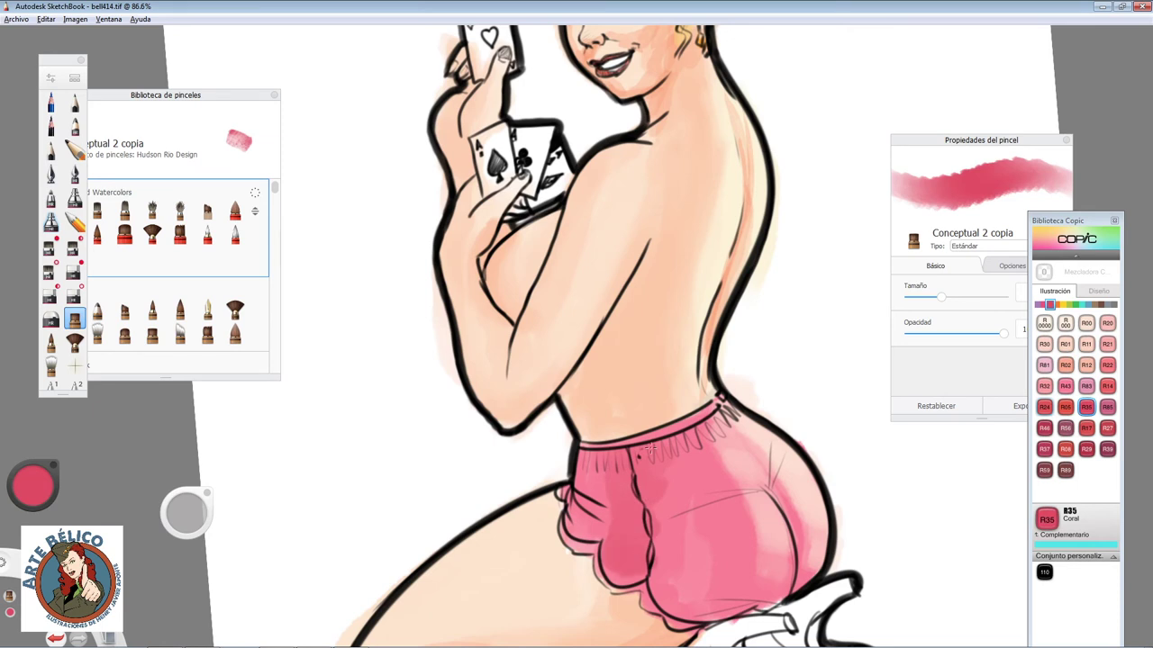
left_click_drag(650, 449, 676, 585)
left_click_drag(577, 463, 621, 541)
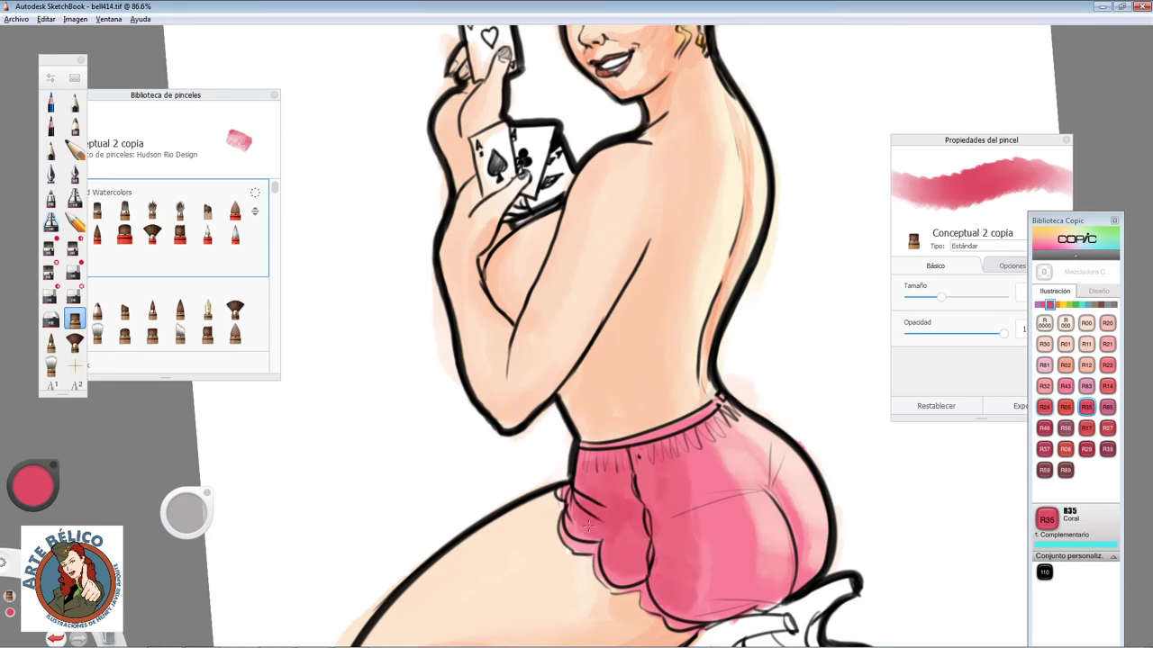
left_click_drag(648, 441, 702, 567)
left_click_drag(693, 478, 739, 630)
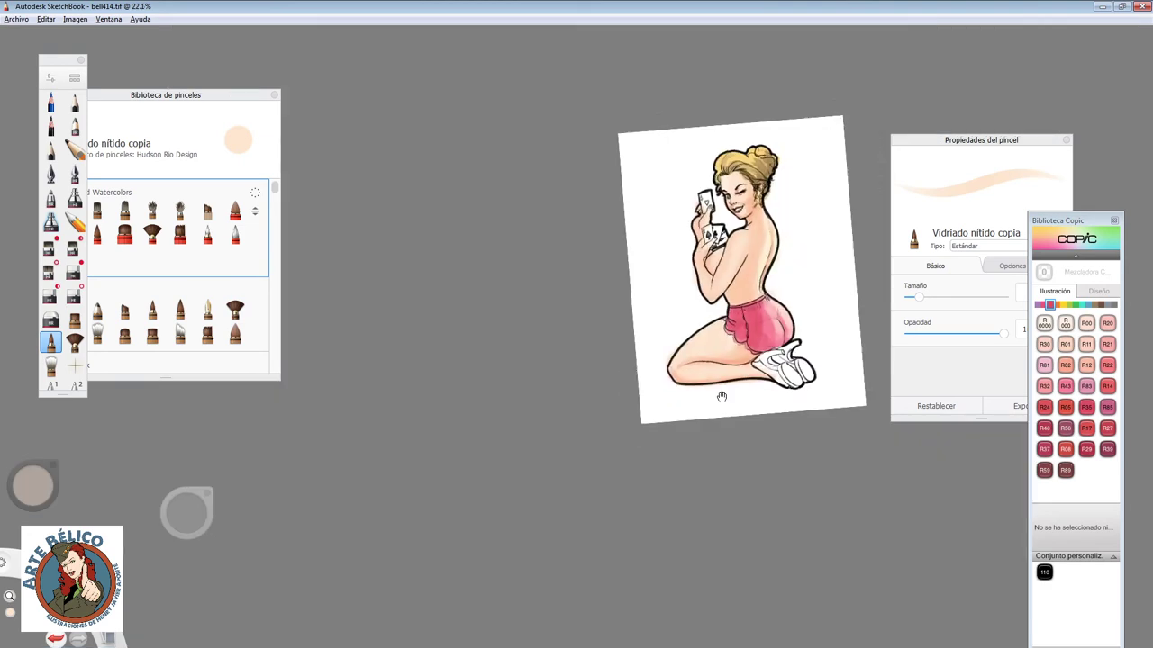
Step: Blend light orange skin on the arm and side, and paint the top card's heart red
left_click(1056, 305)
left_click(1065, 364)
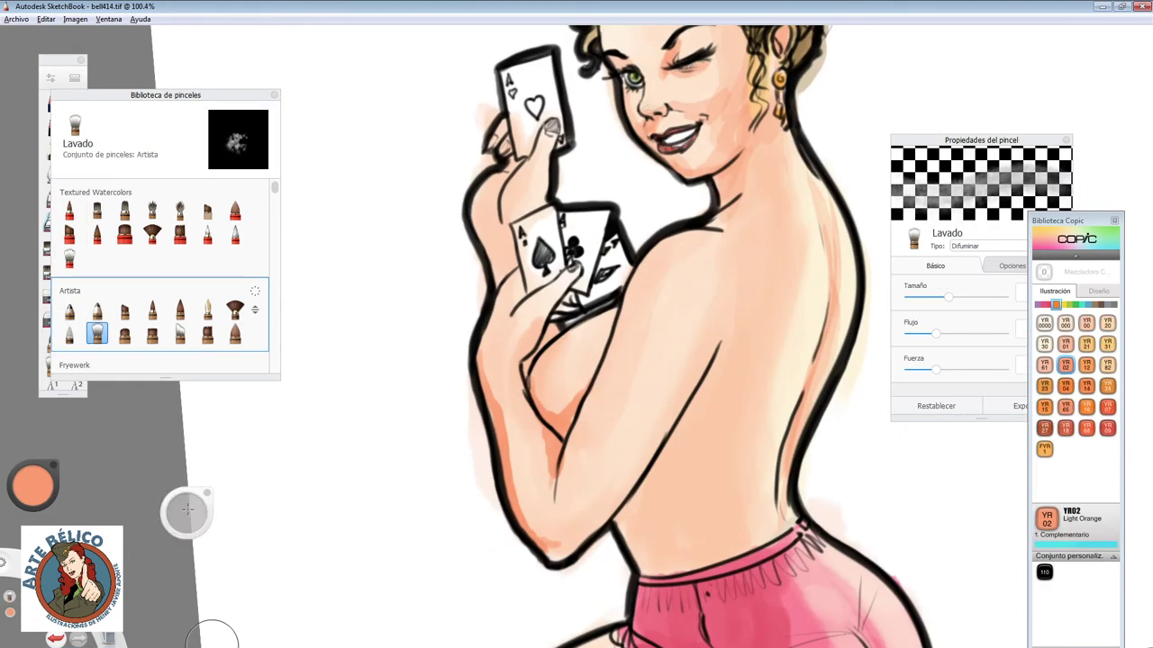
left_click_drag(504, 378, 560, 547)
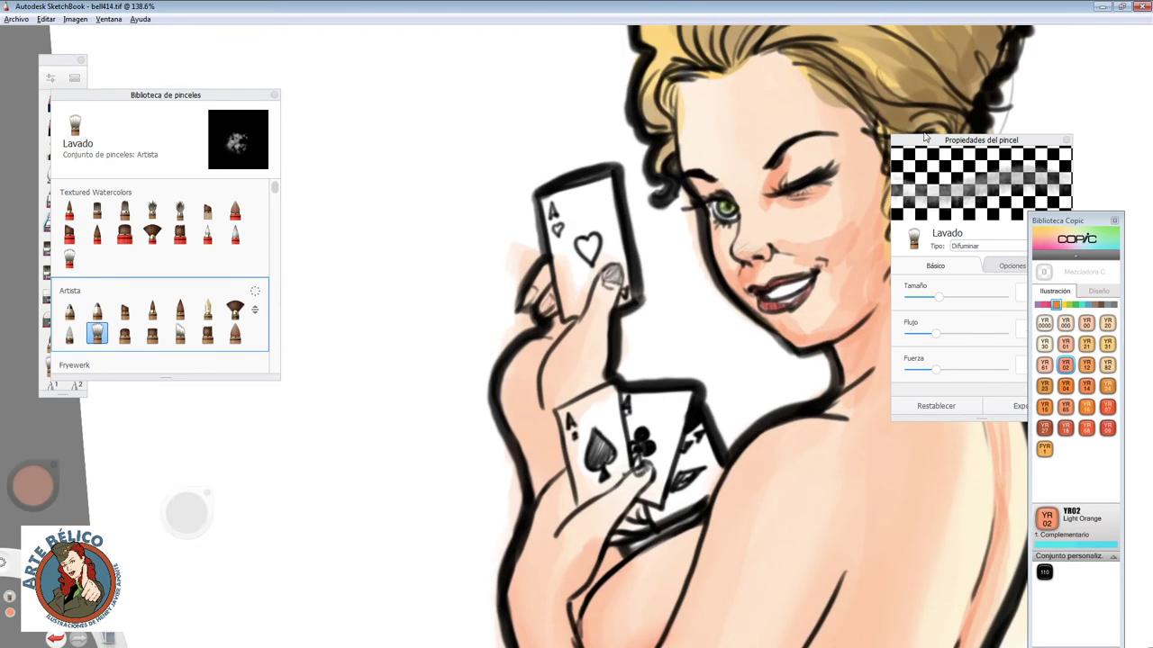
left_click_drag(580, 236, 588, 258)
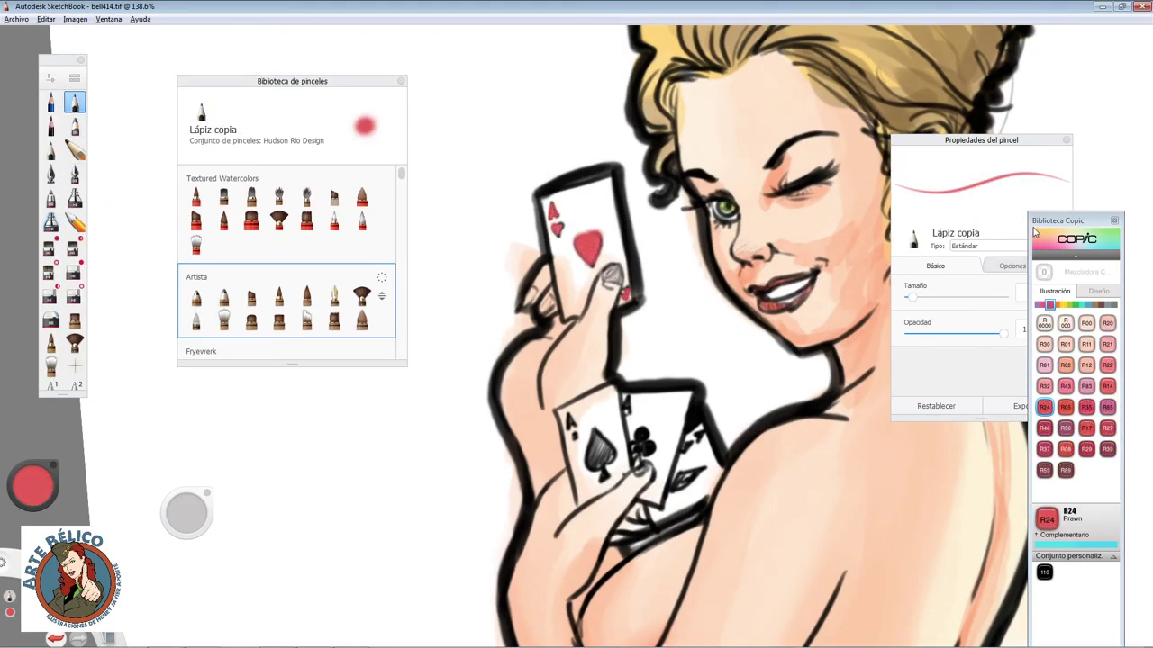
mouse_move(527, 283)
left_mouse_down()
mouse_move(544, 77)
mouse_move(585, 345)
left_mouse_up()
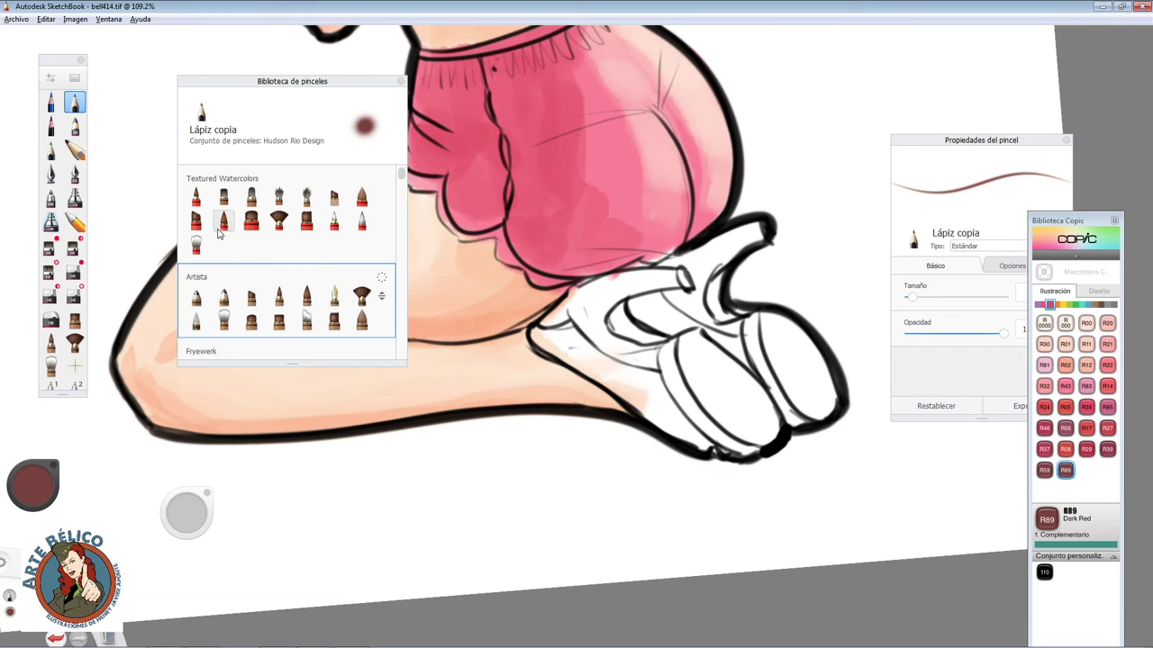
Step: Fill the high-heeled shoe's sole, sides and upper with R89 Dark Red
mouse_move(590, 287)
left_mouse_down()
mouse_move(577, 360)
mouse_move(644, 352)
mouse_move(608, 383)
mouse_move(747, 450)
left_mouse_up()
left_click(605, 304, "alt")
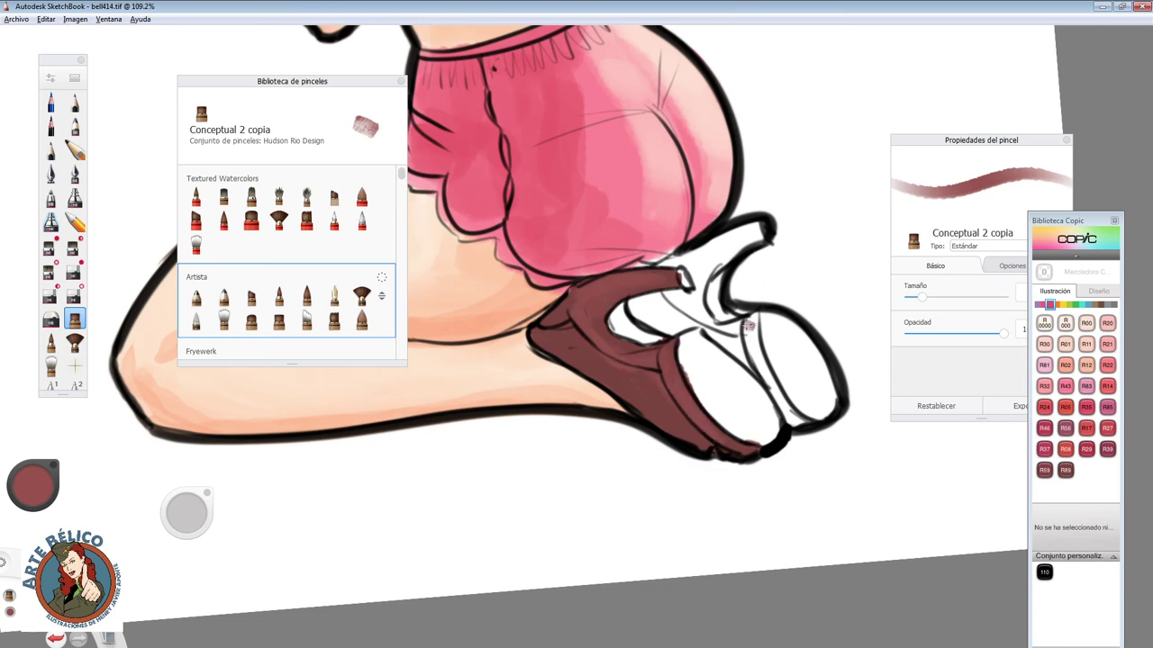
mouse_move(775, 423)
left_mouse_down()
mouse_move(729, 329)
mouse_move(662, 306)
mouse_move(729, 337)
left_mouse_up()
left_click_drag(760, 229, 638, 270)
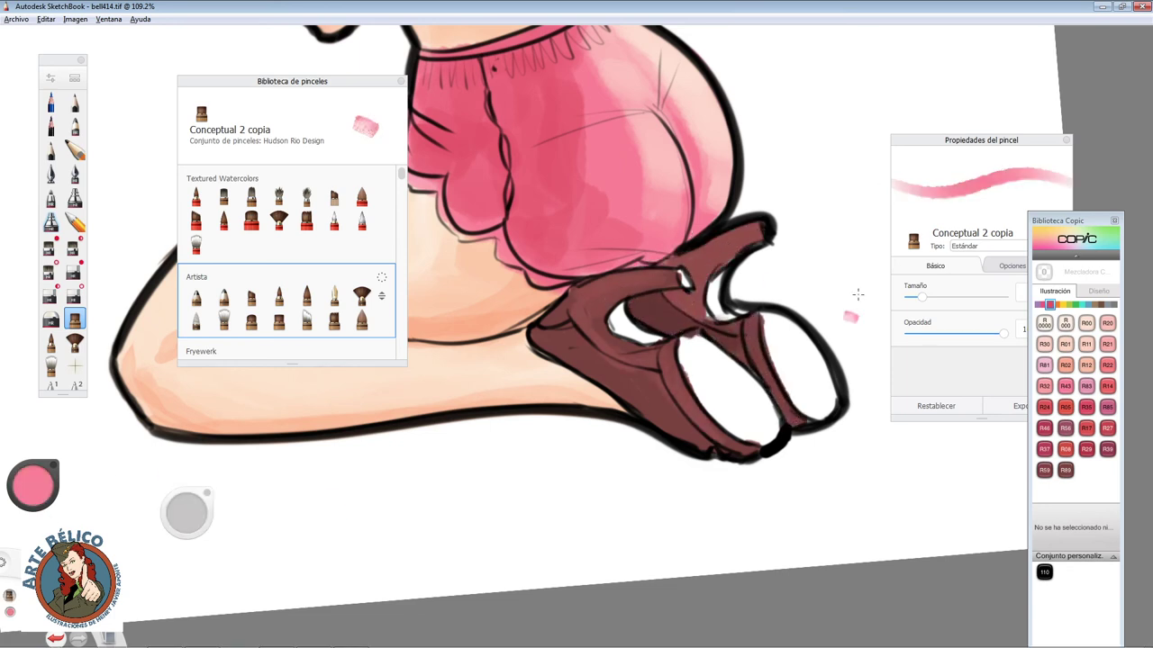
Step: Fill the shoe's insole and remaining white gaps with R000 Cherry White
left_click(1066, 385)
left_click(1065, 322)
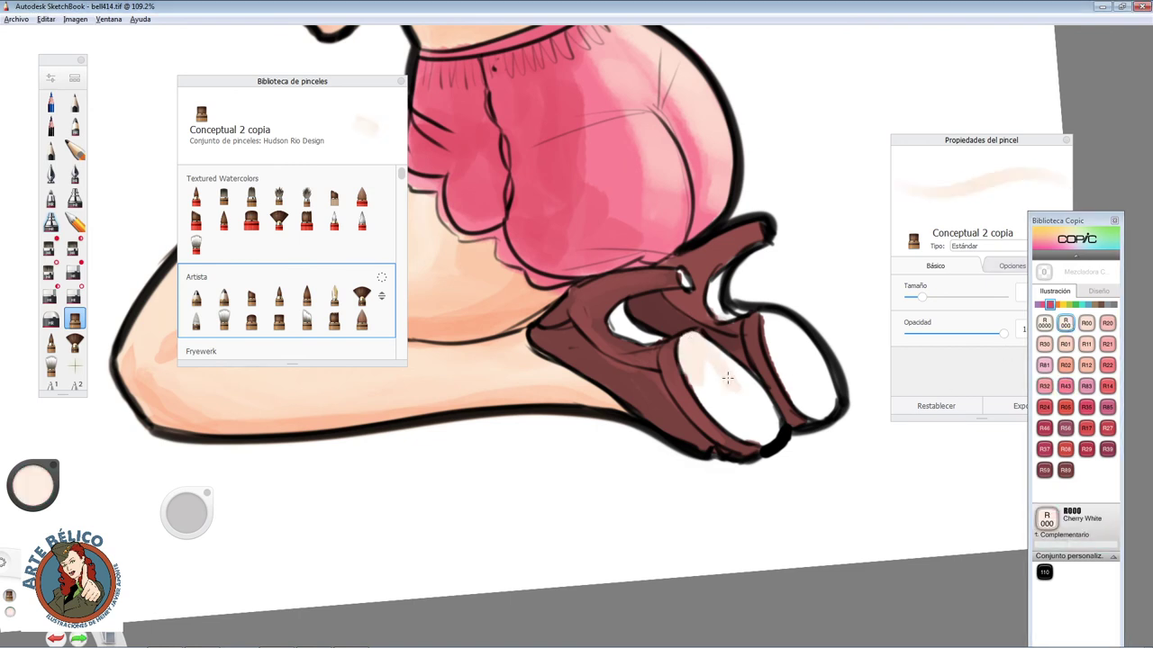
left_click_drag(693, 356, 738, 423)
mouse_move(613, 319)
left_mouse_down()
mouse_move(720, 297)
mouse_move(802, 394)
left_mouse_up()
left_click(1044, 571)
scroll(656, 219, "down", 5)
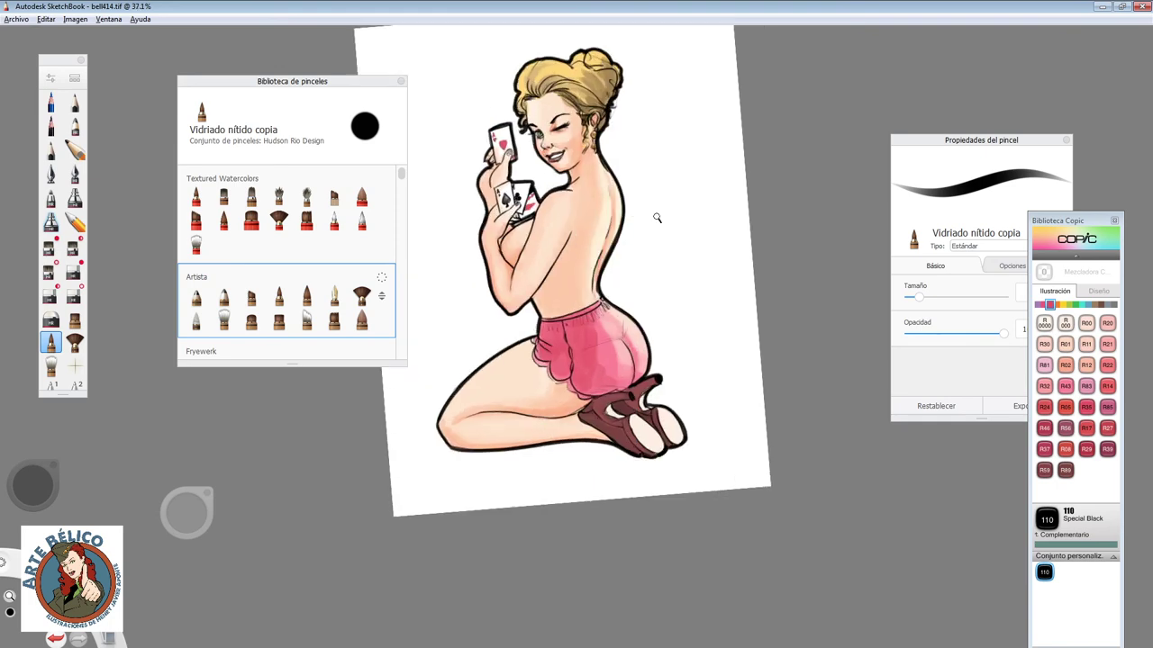
Step: Paint YR27 Tuscan Orange shading under the breast and blend it
scroll(657, 219, "up", 5)
left_click(1043, 428)
left_click_drag(567, 280, 594, 374)
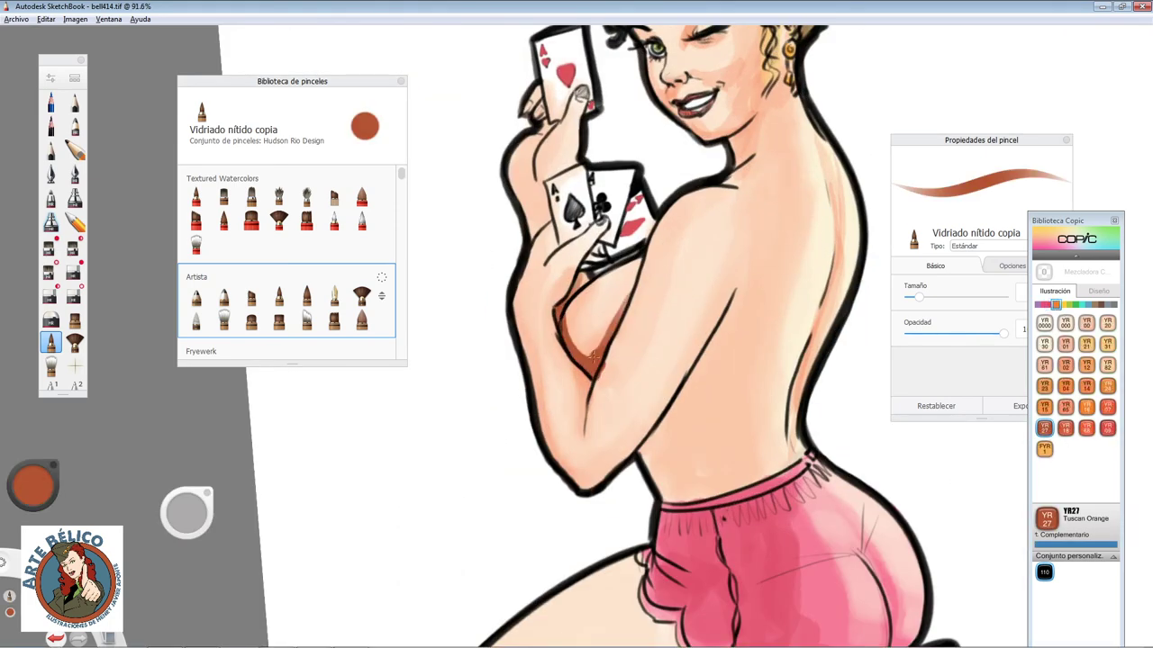
left_click(50, 364)
mouse_move(581, 328)
left_mouse_down()
mouse_move(596, 371)
mouse_move(622, 288)
left_mouse_up()
Step: Lay a broad B18 Lapis Lazuli watercolour wash around the figure with a large brush
left_click(618, 275, "alt")
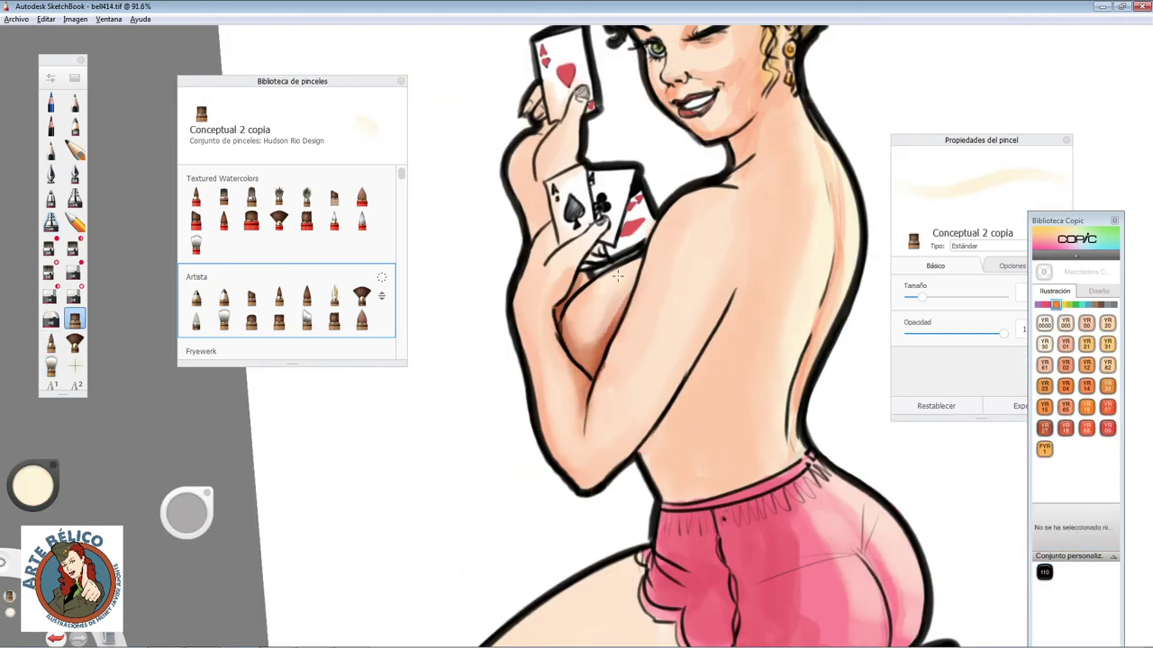
key("Home")
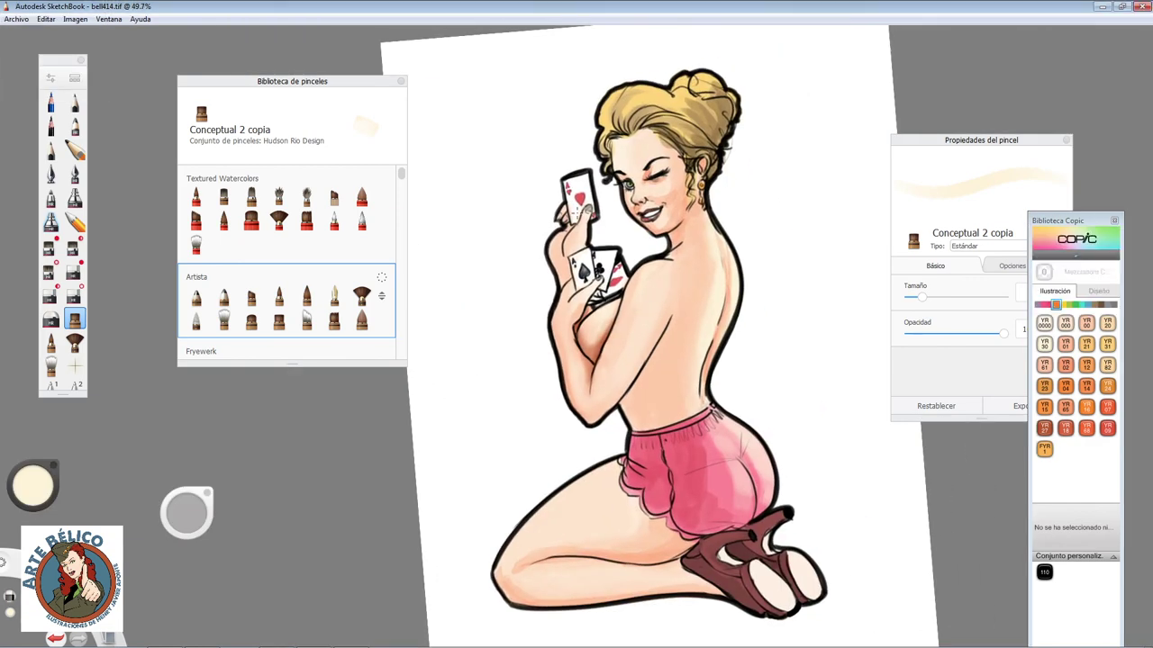
left_click(1087, 304)
left_click(1044, 469)
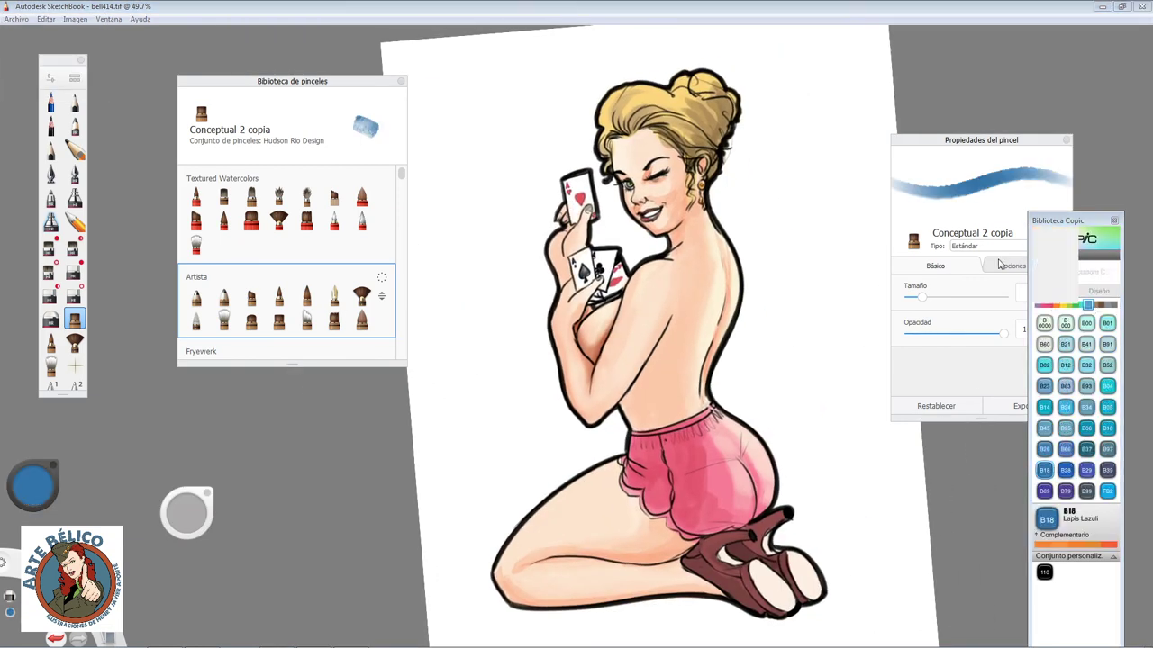
left_click_drag(178, 524, 216, 524)
mouse_move(734, 356)
left_mouse_down()
mouse_move(797, 550)
mouse_move(505, 540)
mouse_move(558, 407)
mouse_move(544, 180)
mouse_move(621, 243)
mouse_move(577, 81)
left_mouse_up()
Step: Extend the blue wash around the head, down the right side and below the feet
left_click(781, 88)
key("ctrl+z")
mouse_move(771, 104)
left_mouse_down()
mouse_move(734, 243)
mouse_move(752, 406)
mouse_move(815, 491)
mouse_move(782, 598)
mouse_move(468, 599)
left_mouse_up()
left_click_drag(806, 558, 873, 594)
Step: Ink a black signature at the lower right and restore the upright view
scroll(784, 475, "up", 3)
mouse_move(772, 446)
left_mouse_down()
mouse_move(778, 495)
mouse_move(842, 523)
left_mouse_up()
scroll(837, 518, "down", 5)
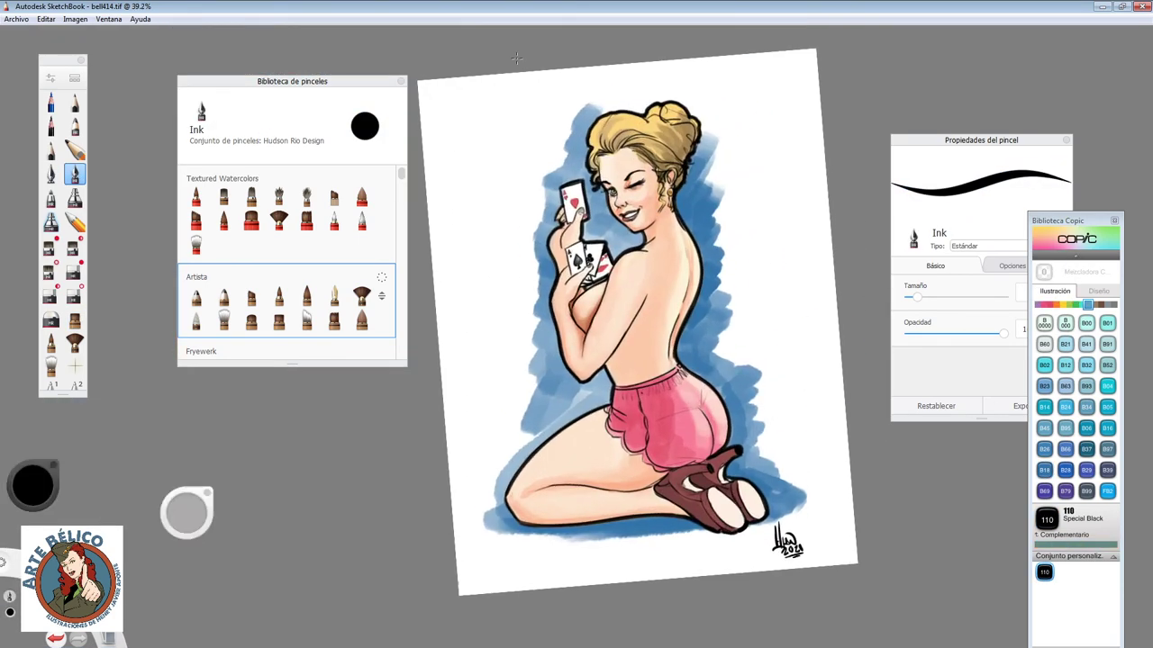
left_click_drag(727, 326, 757, 305)
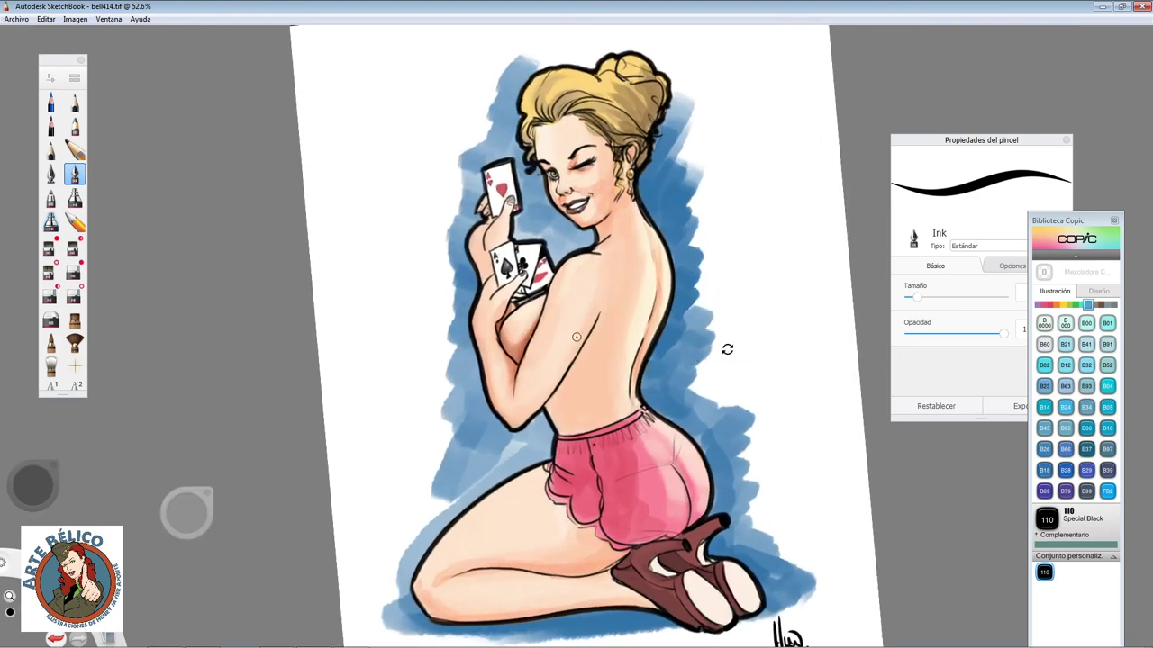